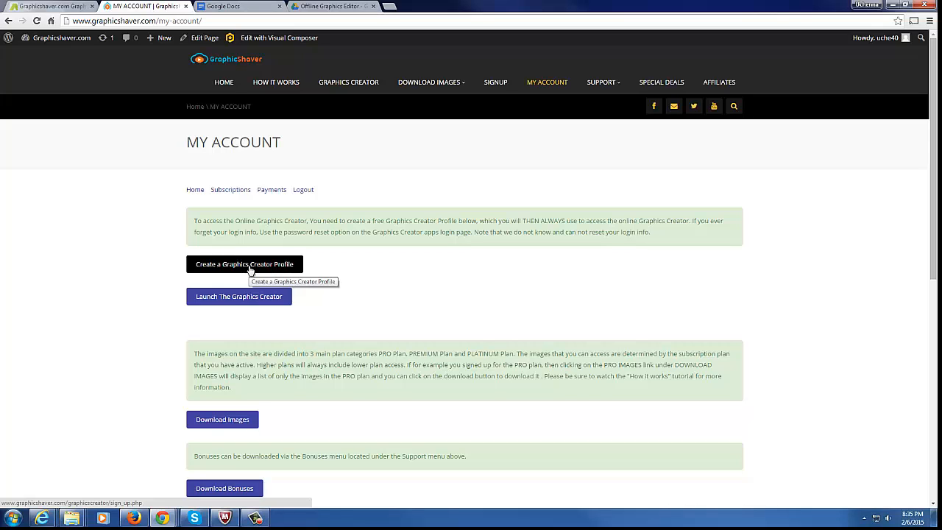
Create a Graphics Creator profile and open the business card template gallery
click(250, 265)
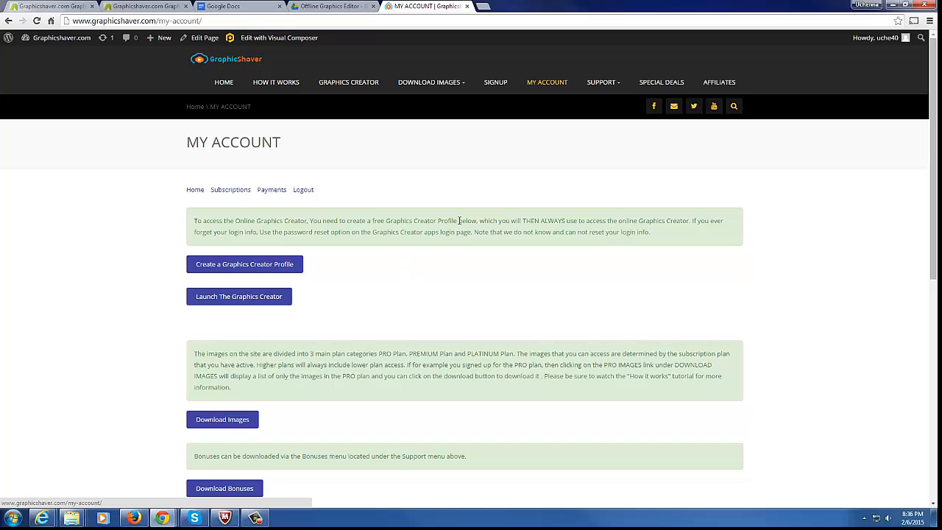
click(242, 300)
scroll(387, 312, down, 1)
scroll(379, 319, up, 1)
mouse_move(431, 87)
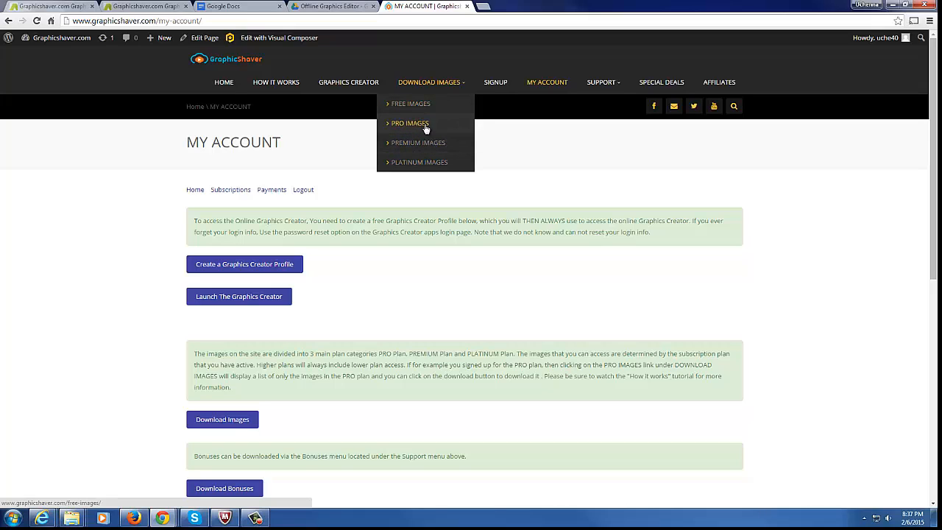
click(343, 83)
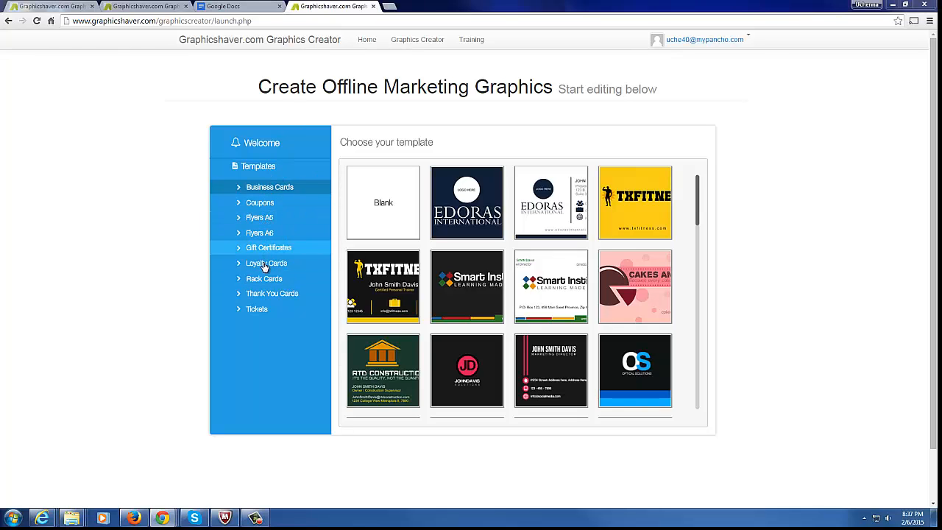
click(268, 203)
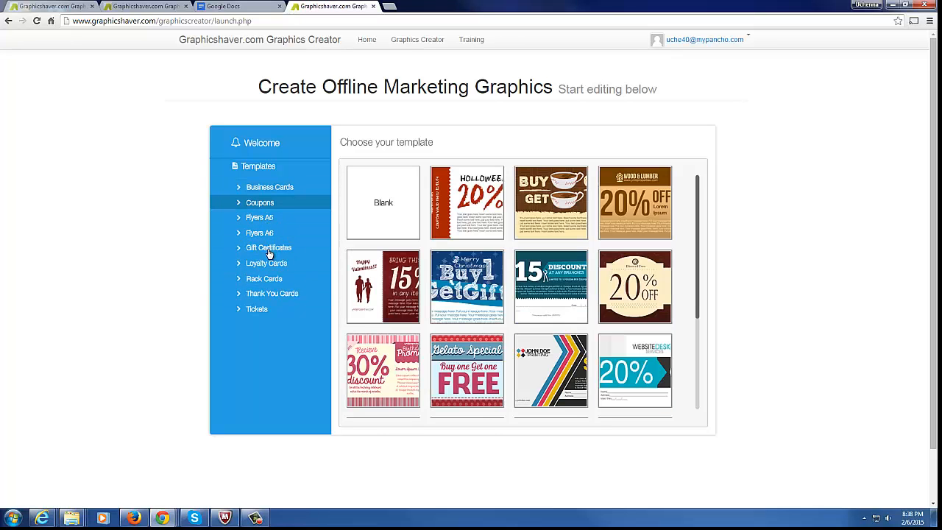
click(270, 250)
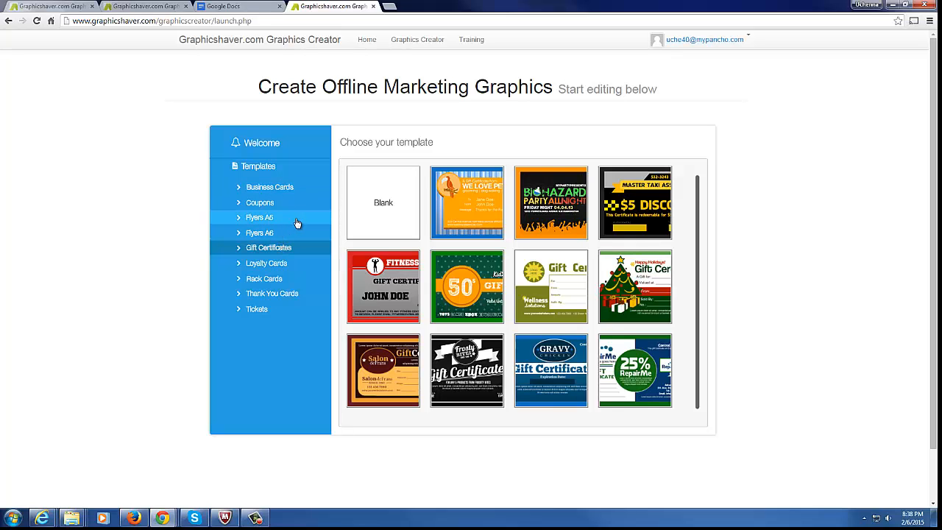
click(272, 189)
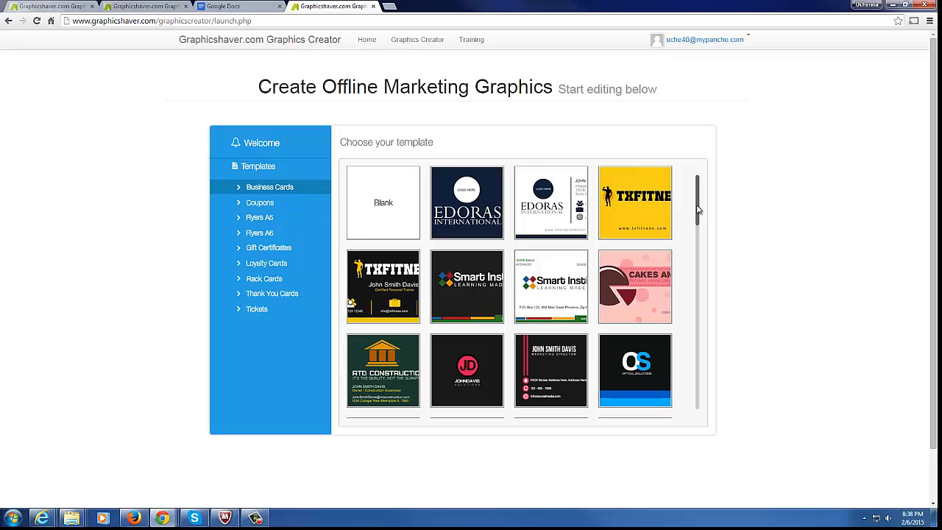
scroll(698, 210, down, 10)
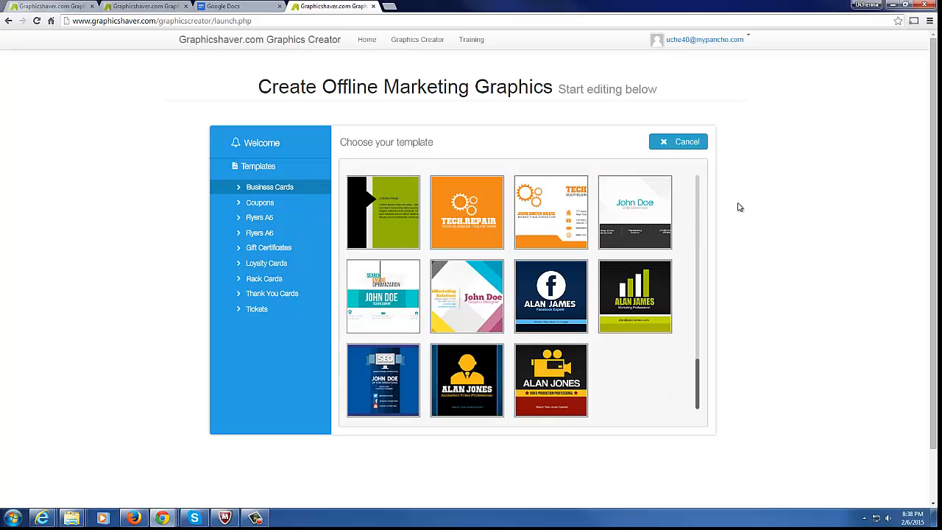
Load the video-production card template, retype its name line with the owner's name, and nudge the tagline
click(562, 387)
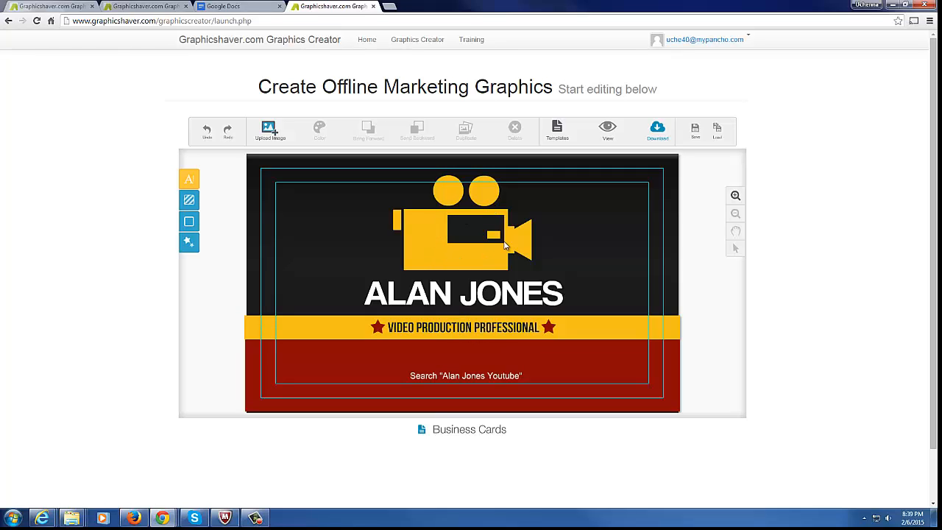
click(427, 297)
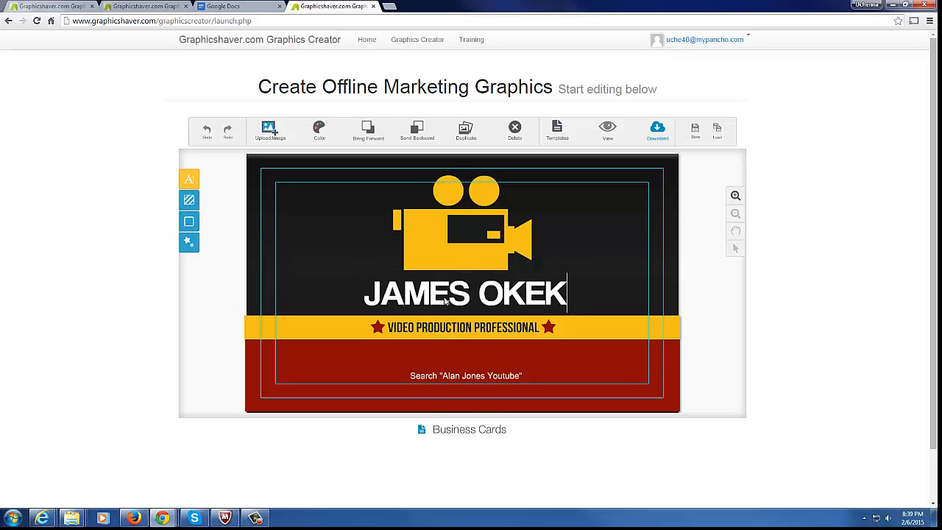
text(E)
click(411, 333)
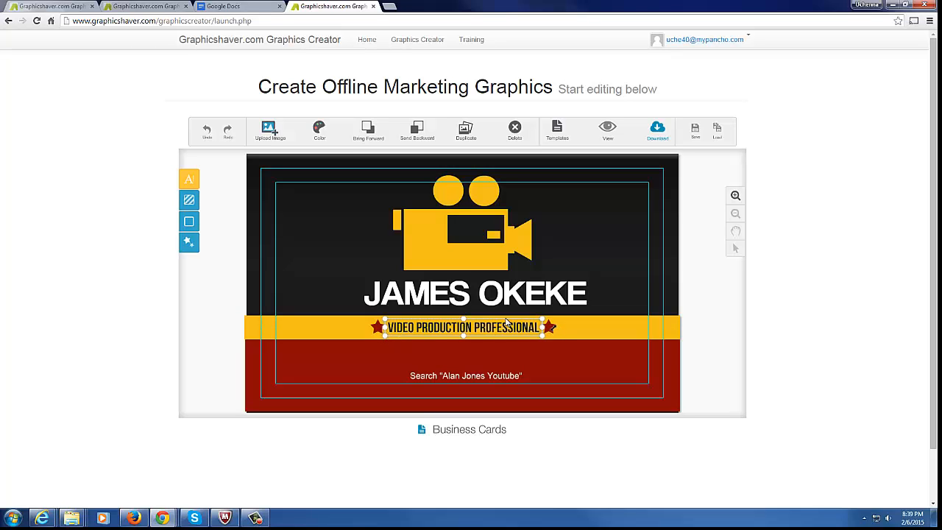
mouse_move(470, 331)
mouse_down()
mouse_move(355, 245)
mouse_move(486, 336)
mouse_move(481, 353)
mouse_move(481, 338)
mouse_up()
Replace the bottom search line with the owner's e-mail address, correcting its digits
click(468, 378)
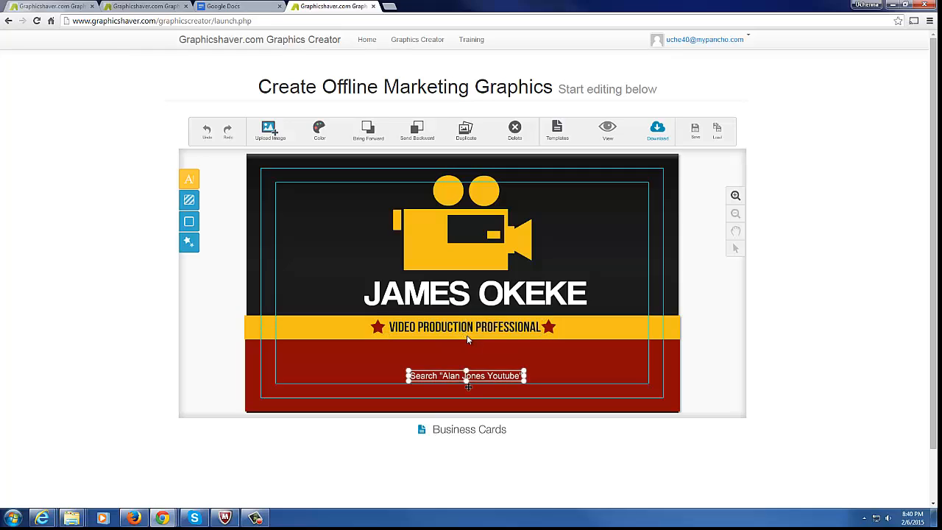
double_click(463, 379)
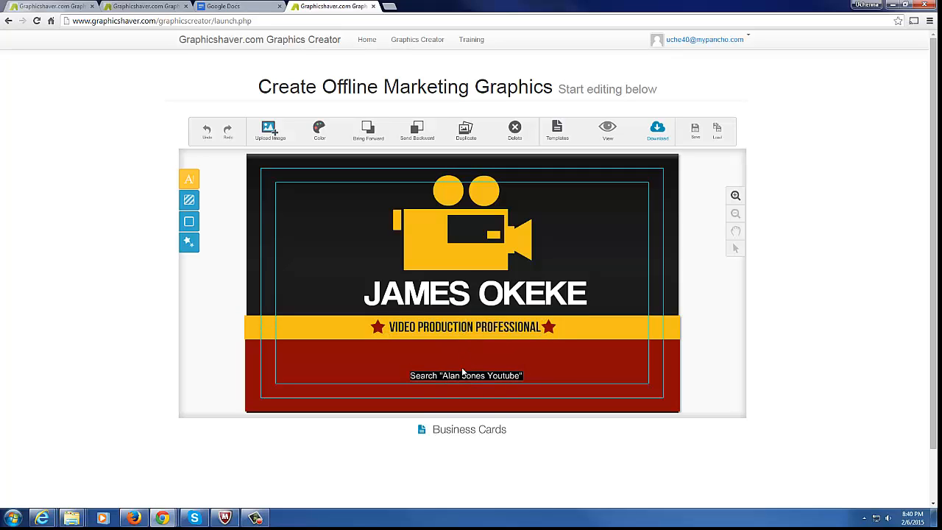
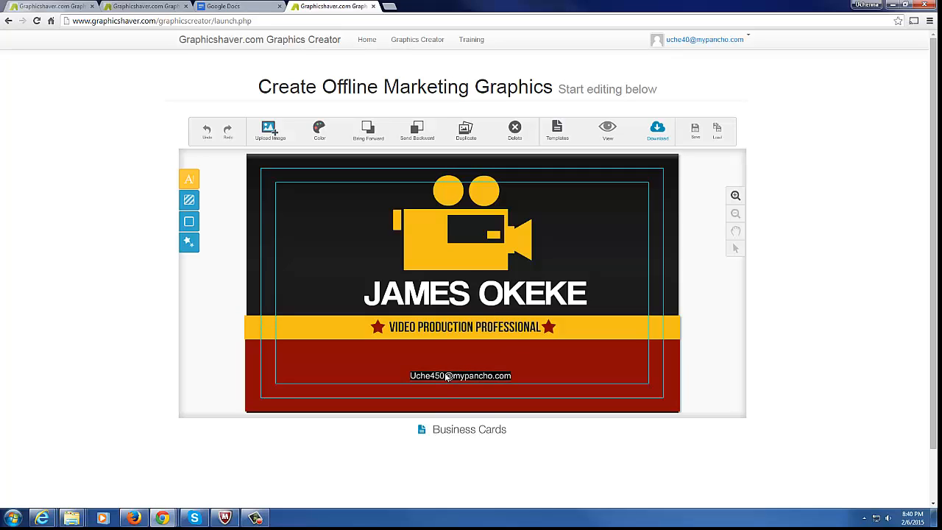
click(449, 375)
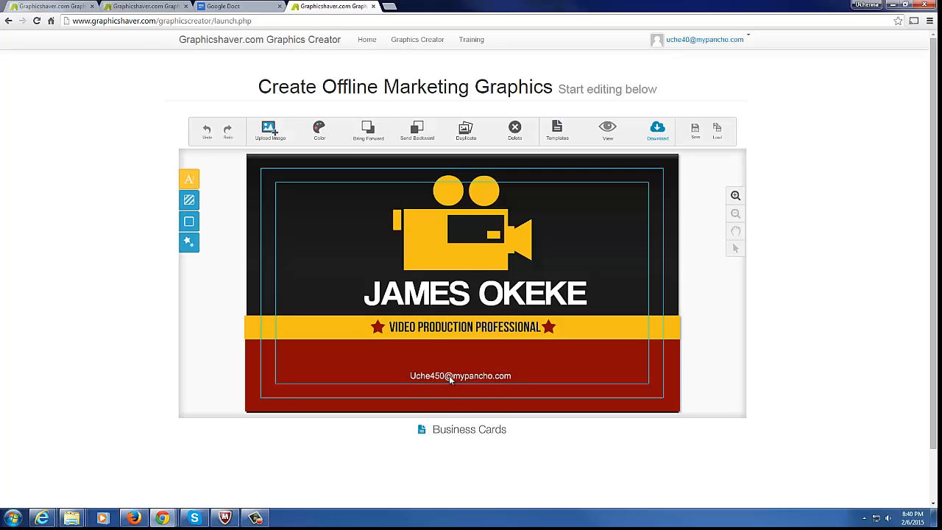
key(BackSpace)
key(BackSpace)
text(0)
Move the e-mail line up toward the yellow band
click(423, 360)
click(441, 374)
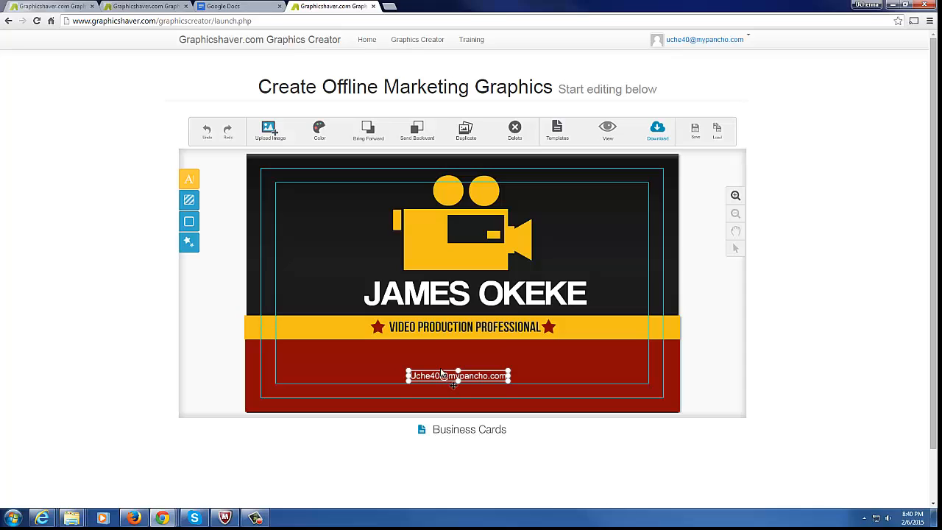
drag(442, 374, 478, 351)
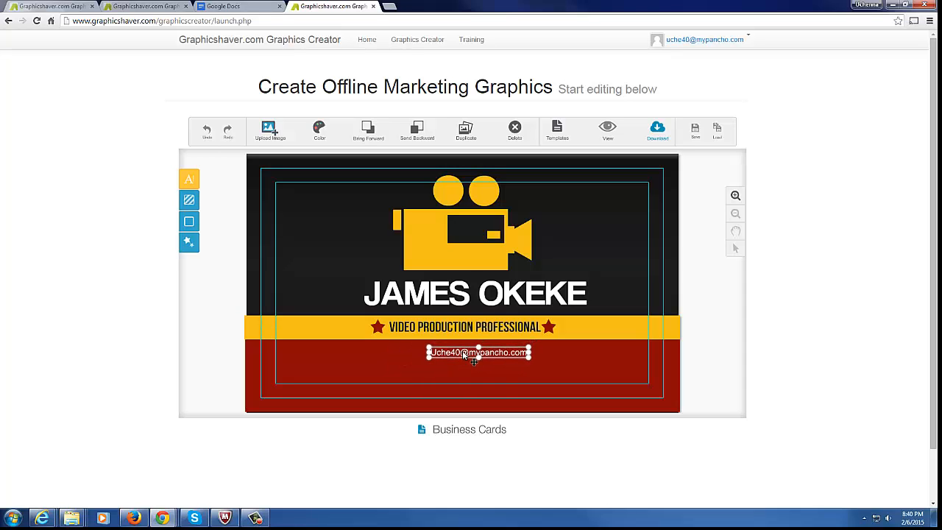
click(424, 231)
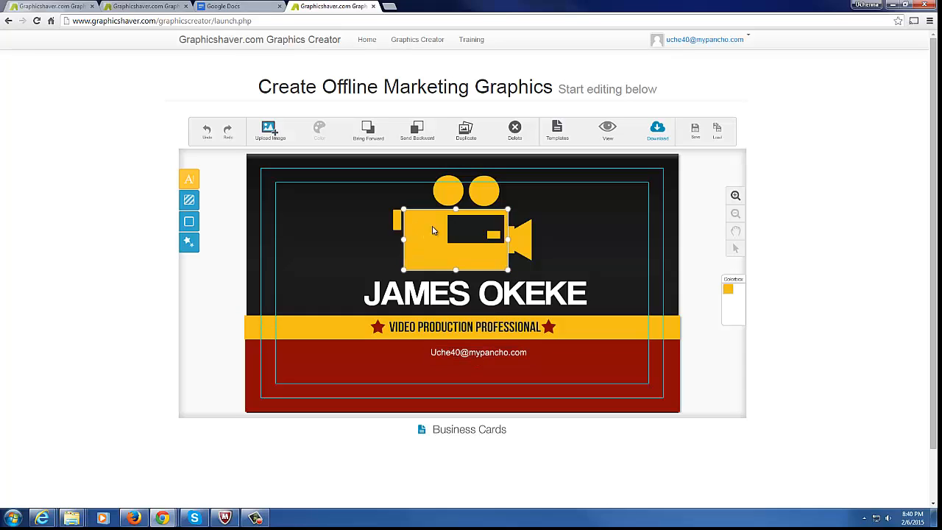
drag(414, 236, 453, 234)
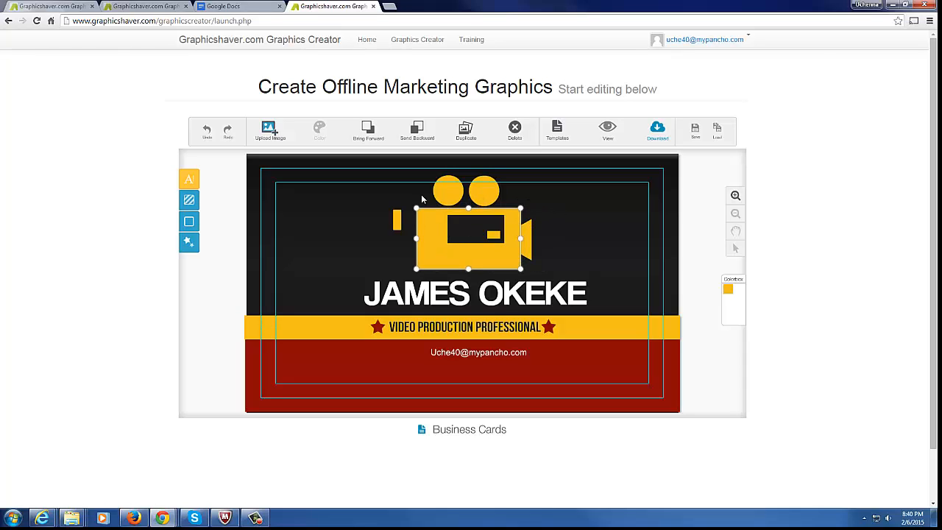
click(208, 132)
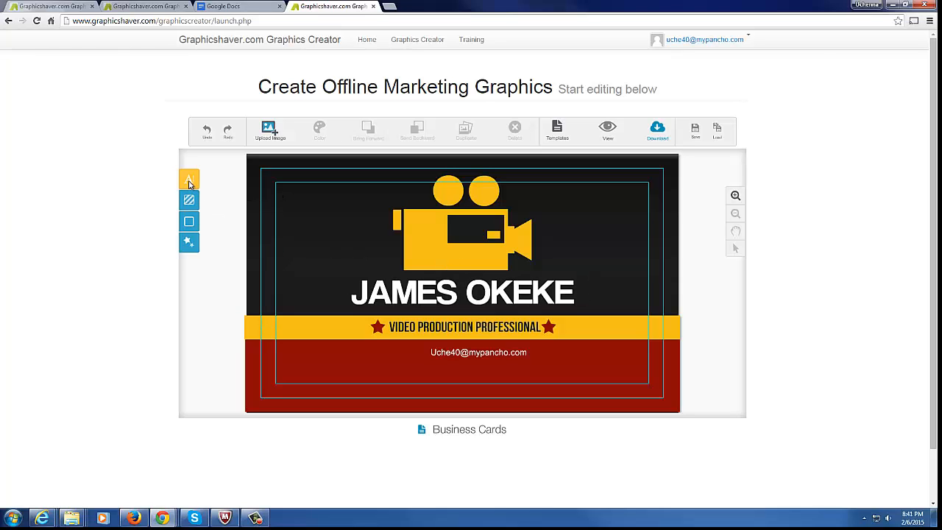
Add a new text element right of the camera and enlarge it
click(189, 181)
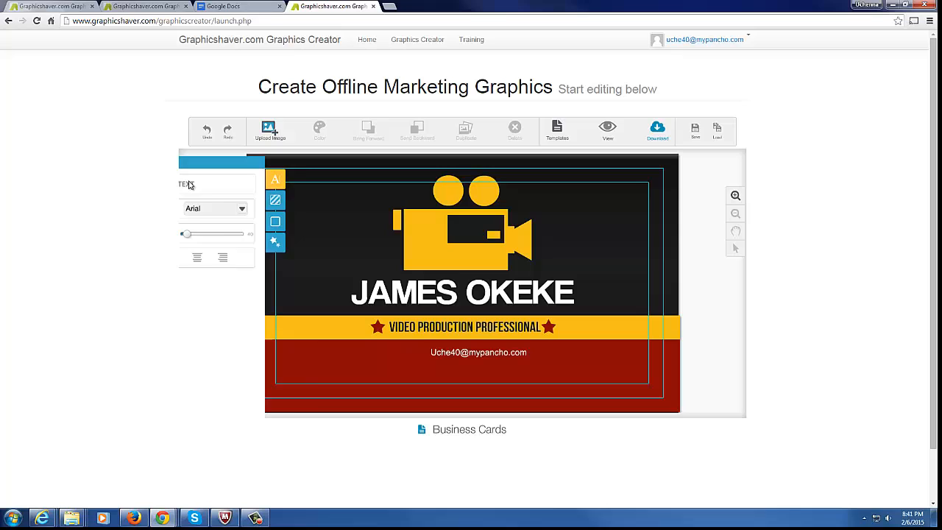
click(241, 186)
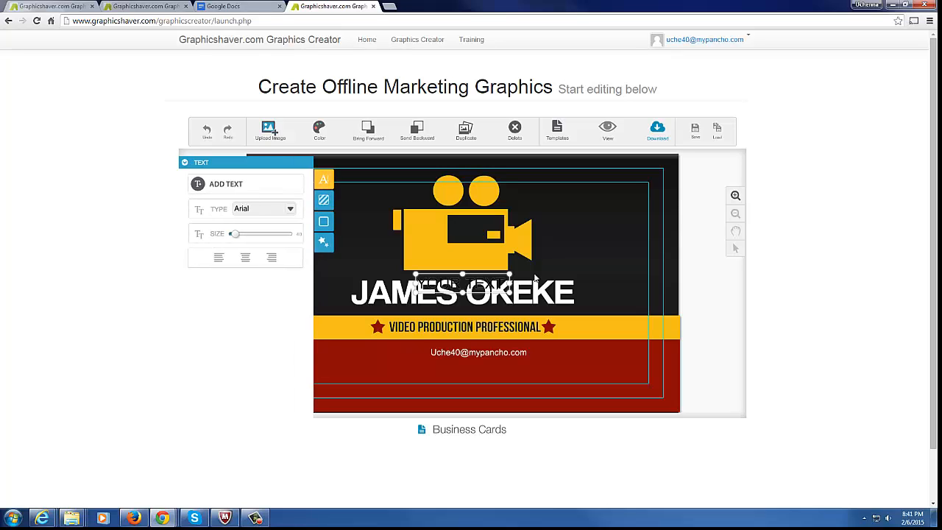
drag(488, 288, 619, 254)
drag(616, 238, 608, 206)
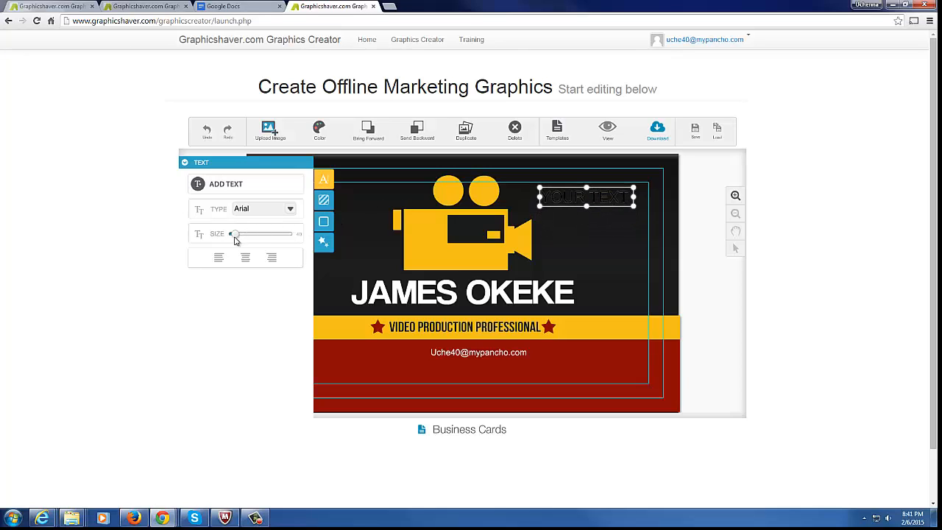
drag(236, 237, 240, 237)
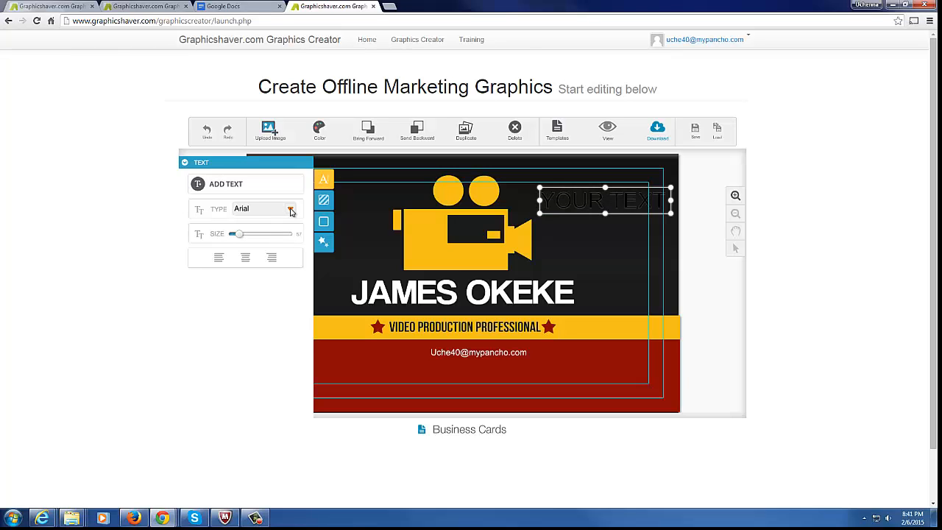
Set the new text's font to Bebas Neue and change its wording to CEO
click(264, 208)
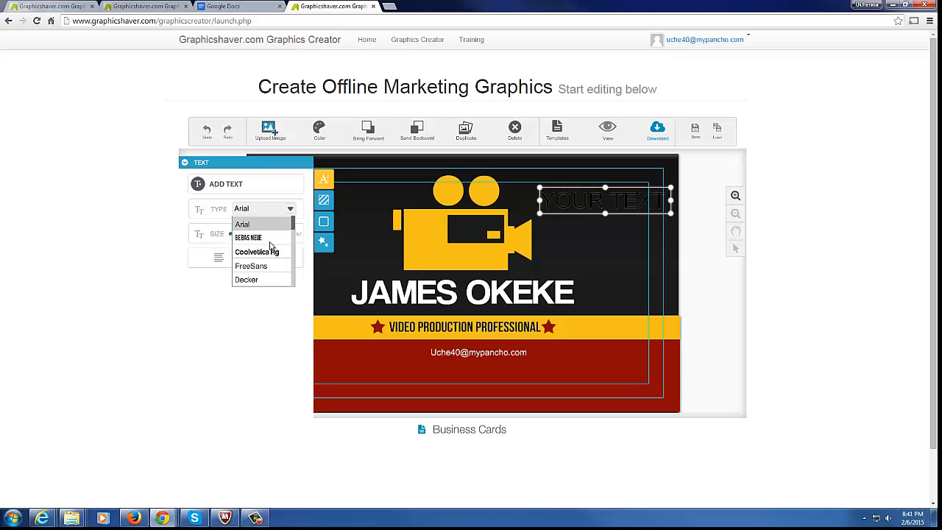
click(282, 238)
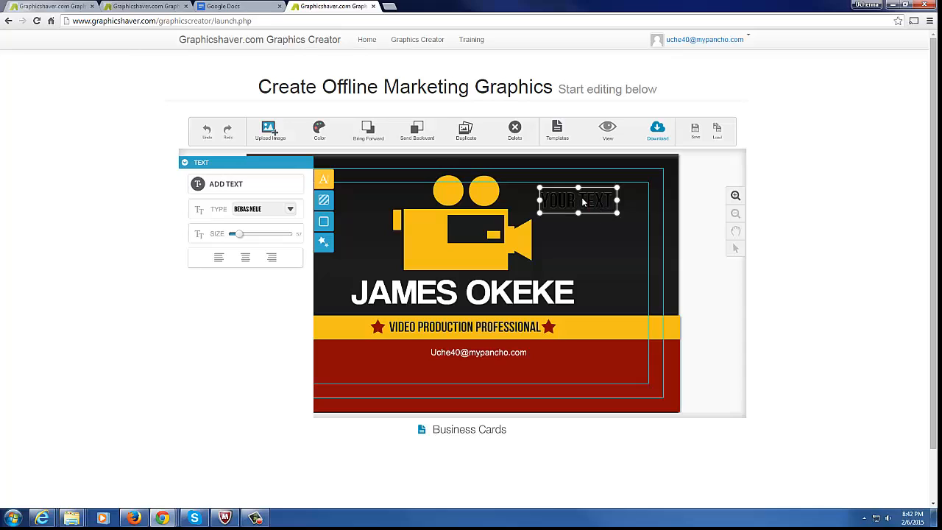
double_click(583, 200)
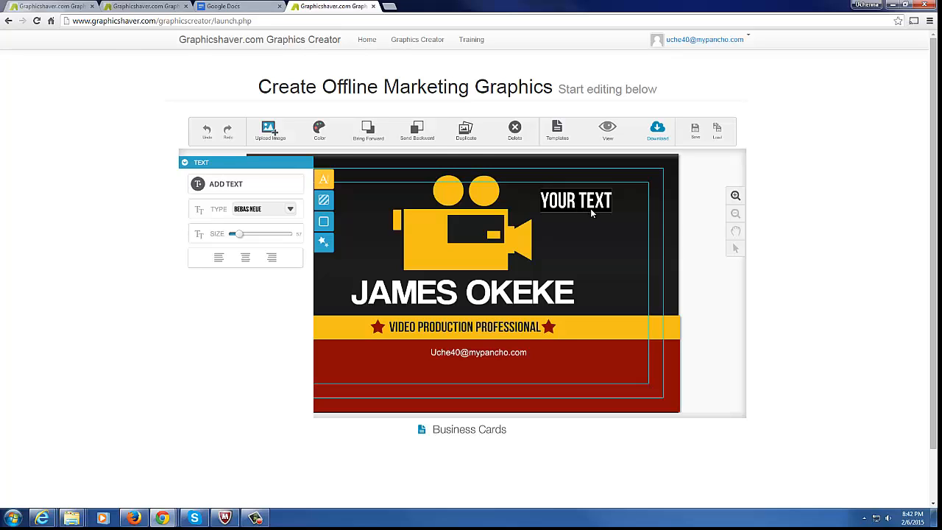
text(CEO)
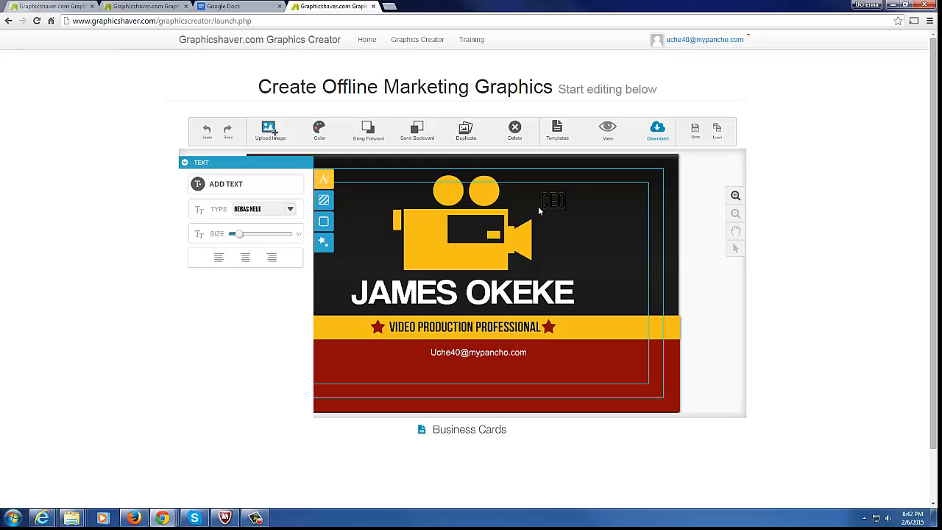
Place the CEO label beside the name and colour it orange
click(557, 206)
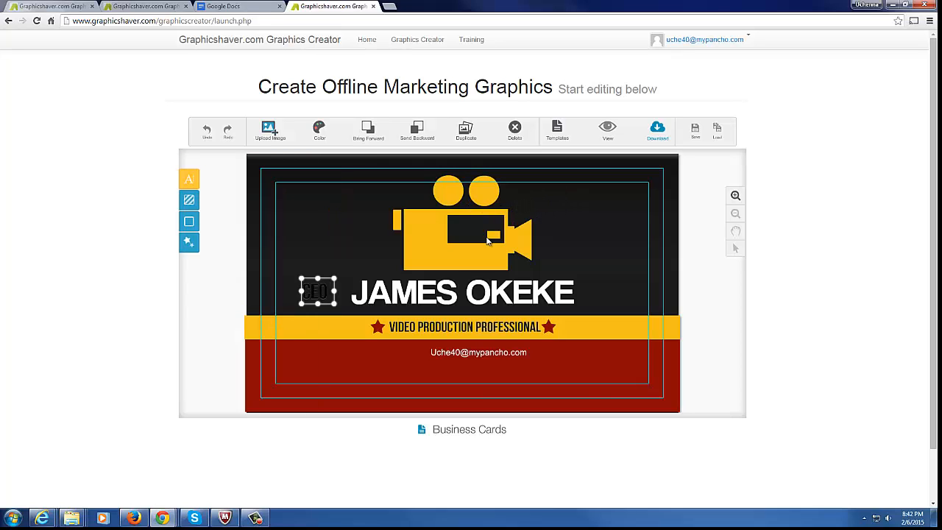
drag(329, 290, 340, 311)
click(320, 133)
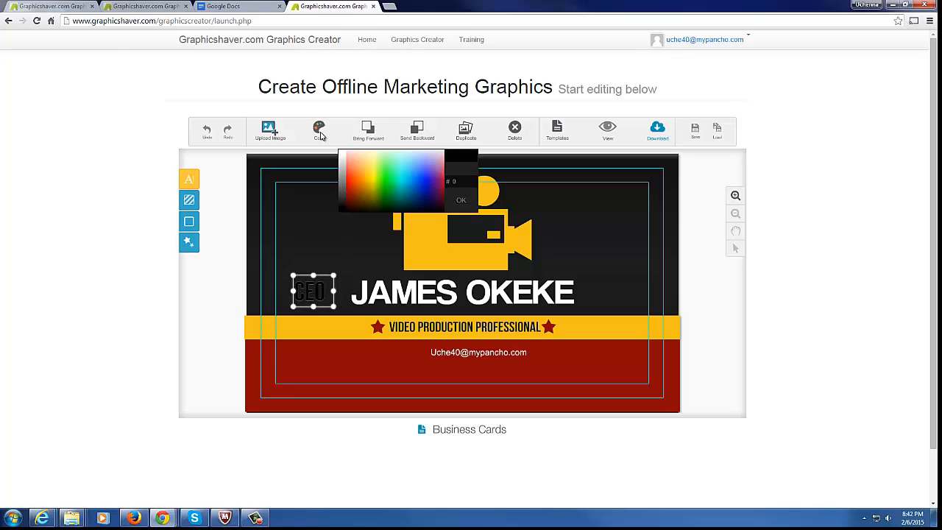
click(362, 185)
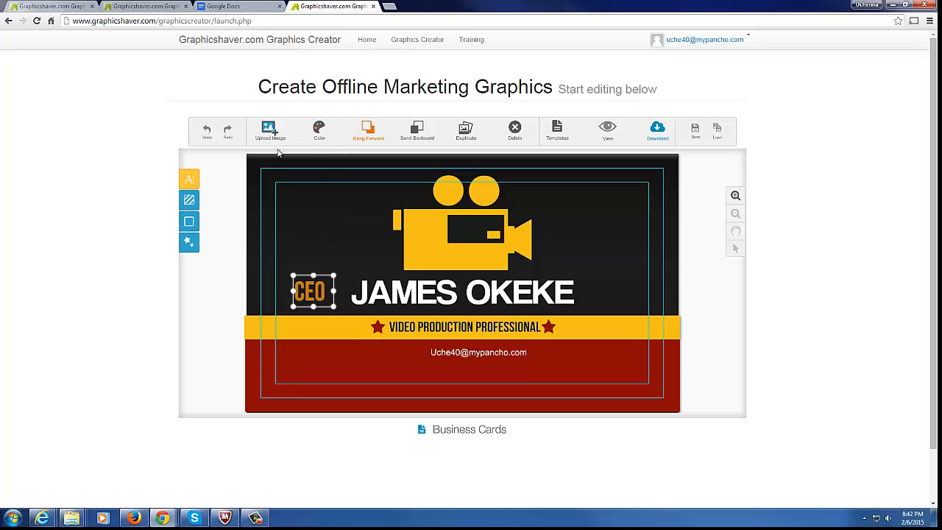
Give the card a purple stripe background
click(189, 201)
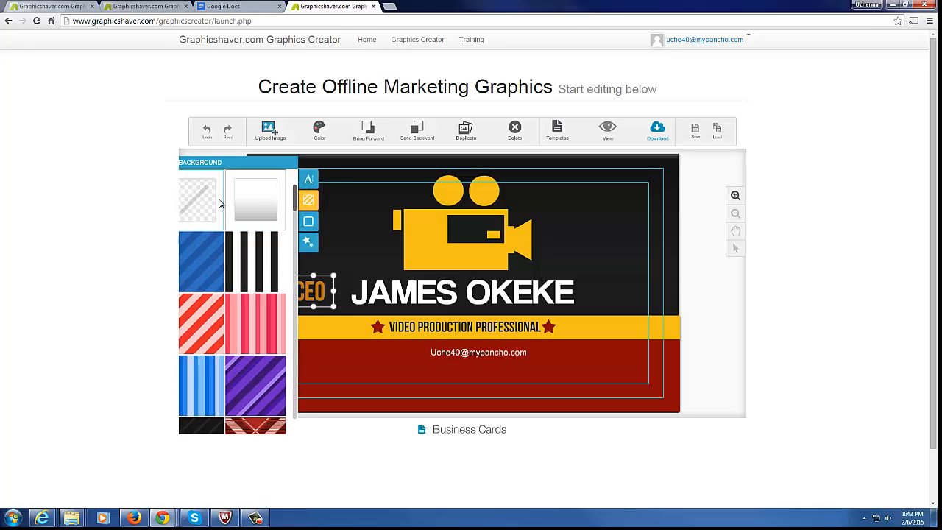
click(273, 390)
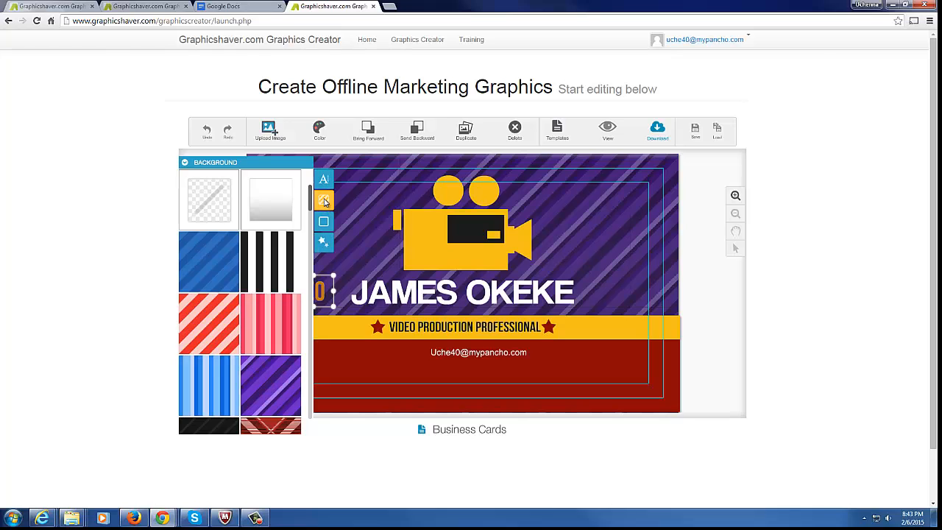
click(324, 202)
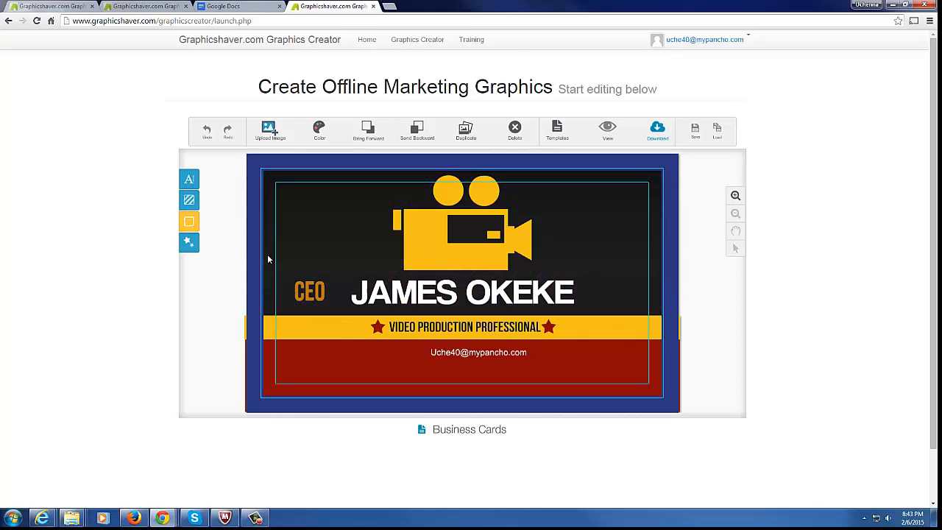
Add a light pink border to the card
click(189, 222)
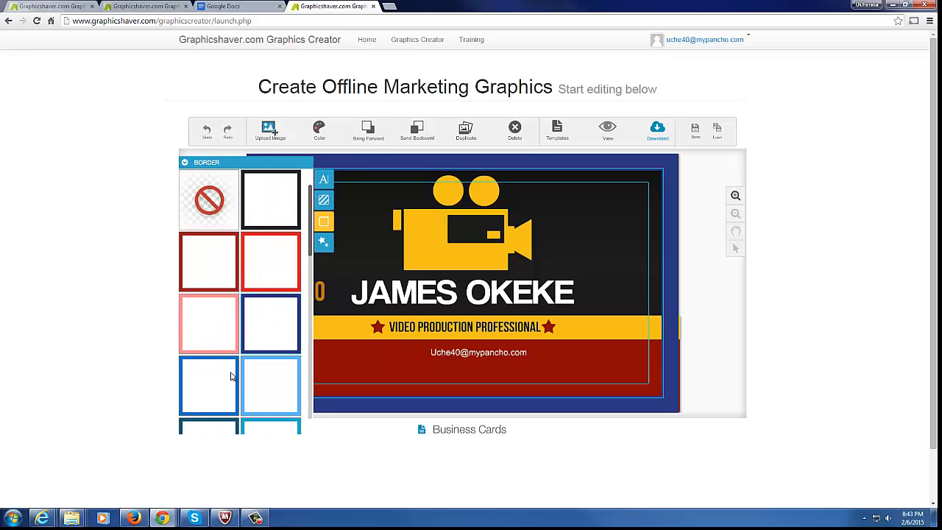
click(206, 329)
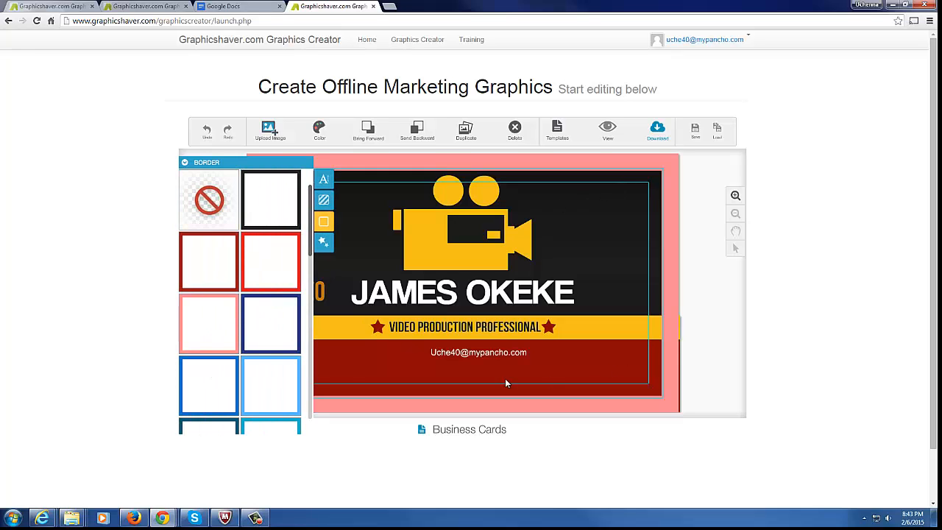
click(324, 223)
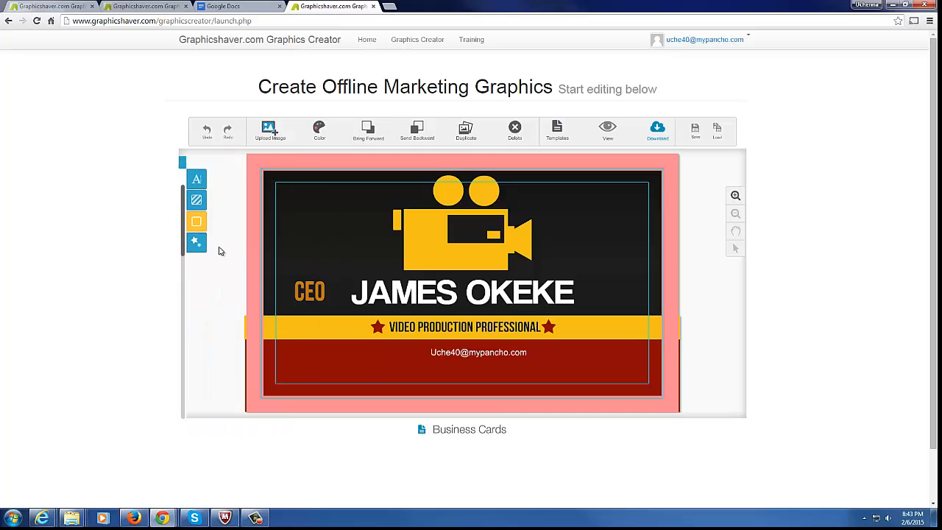
click(190, 243)
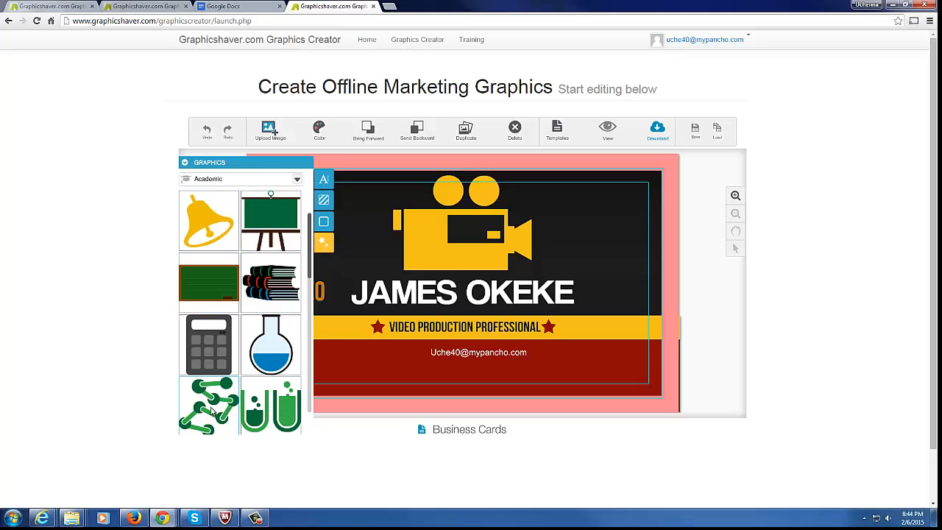
Add the flask clip art right of the camera and shrink it to about half size
click(274, 348)
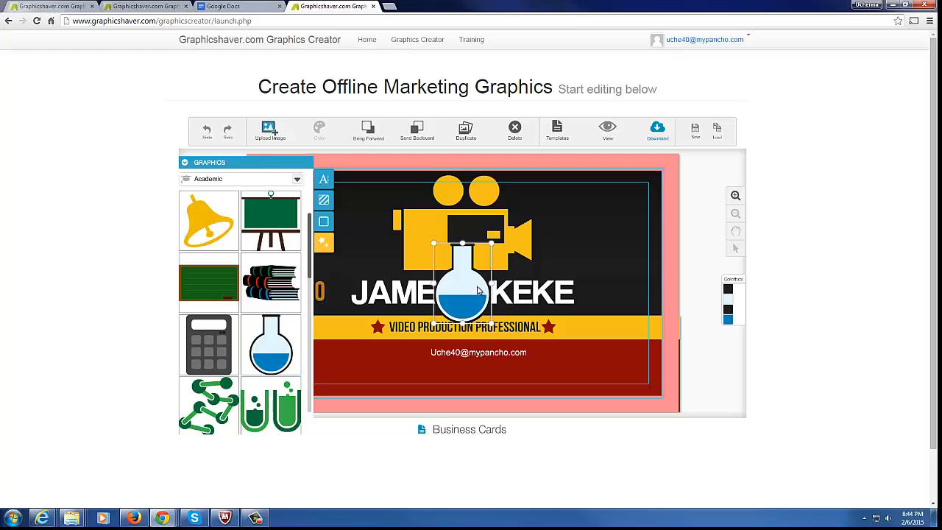
drag(477, 291, 616, 233)
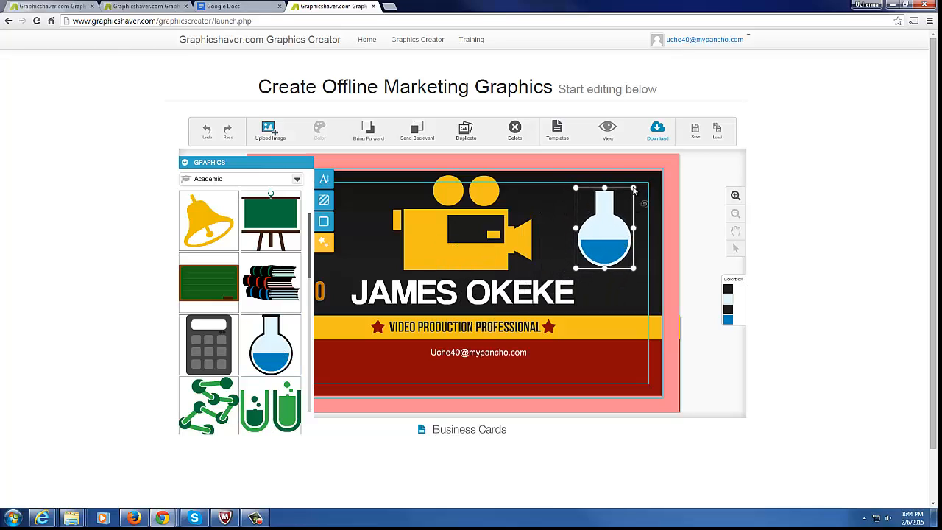
drag(634, 189, 621, 206)
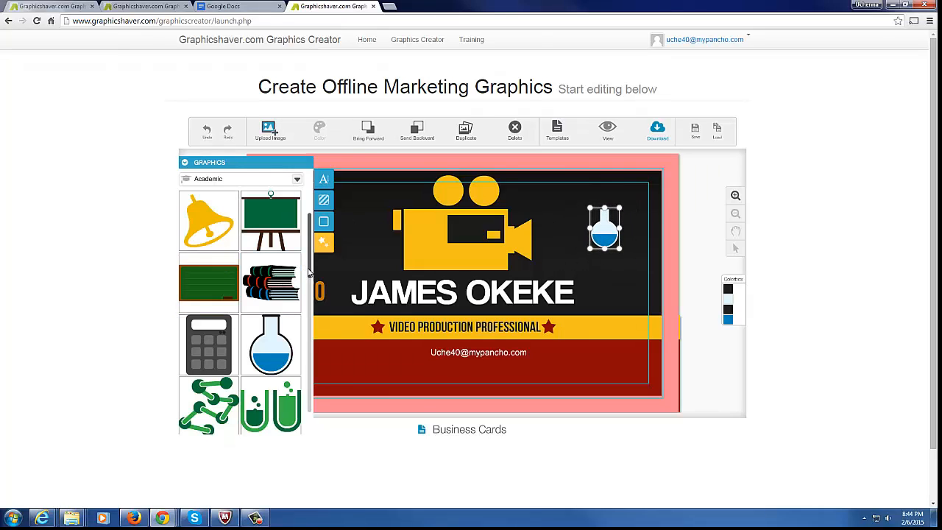
Browse the graphic categories, keep Academic, and close the library without the flask
scroll(310, 277, down, 1)
click(297, 182)
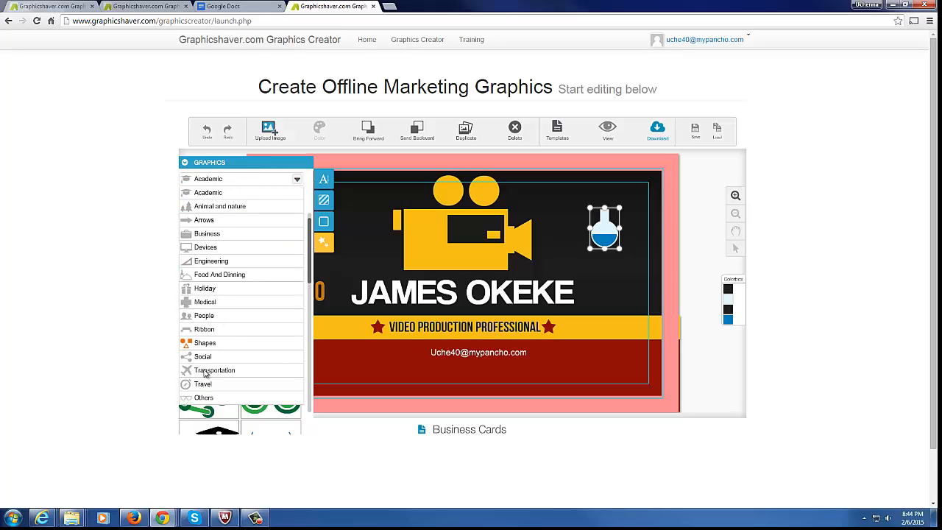
scroll(214, 247, down, 3)
click(211, 280)
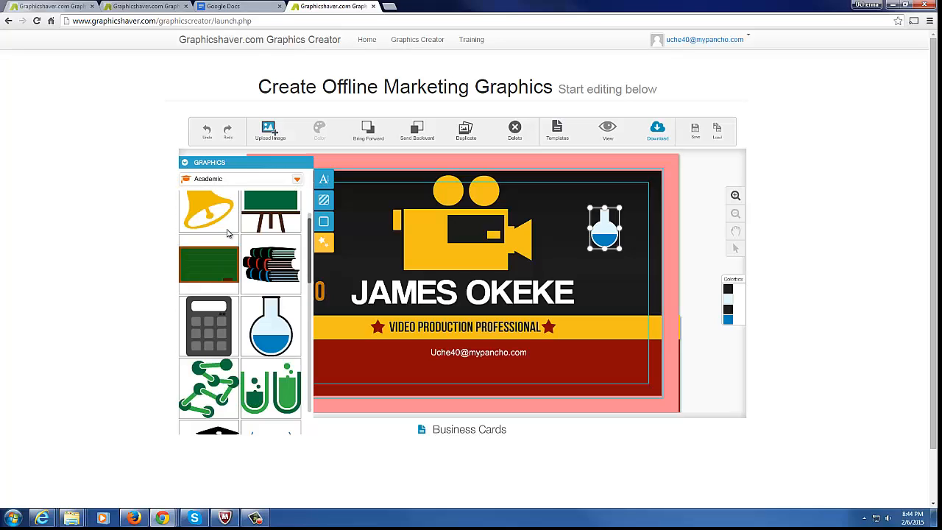
drag(309, 270, 309, 295)
scroll(308, 295, down, 5)
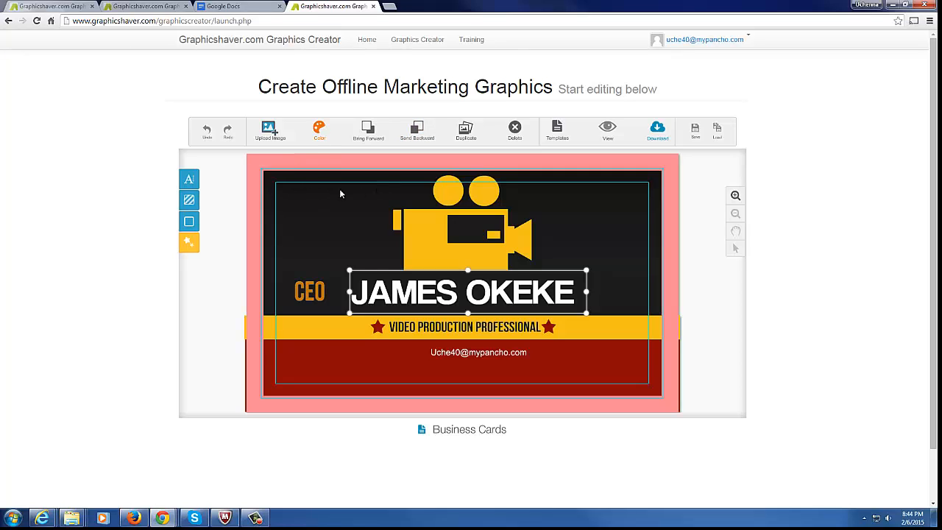
Colour the name text blue and move it up behind the camera icon
click(319, 132)
click(412, 192)
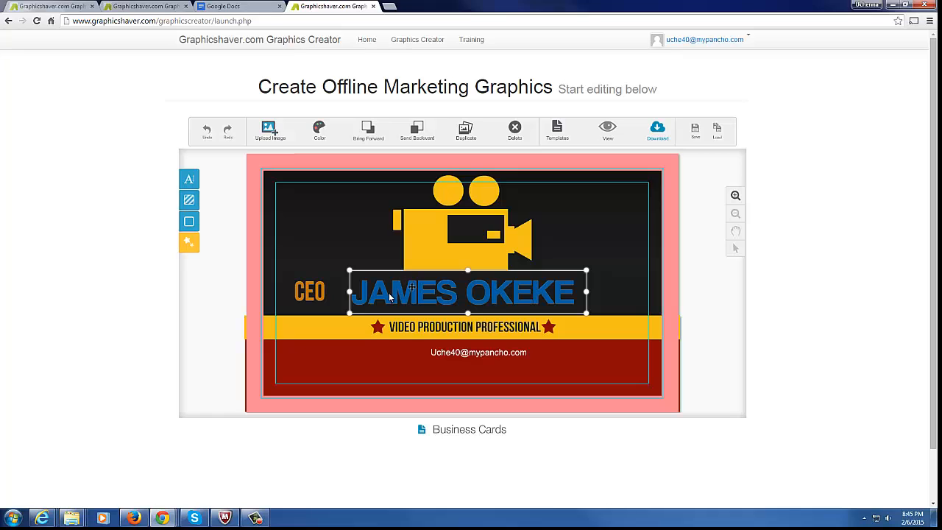
drag(382, 295, 382, 268)
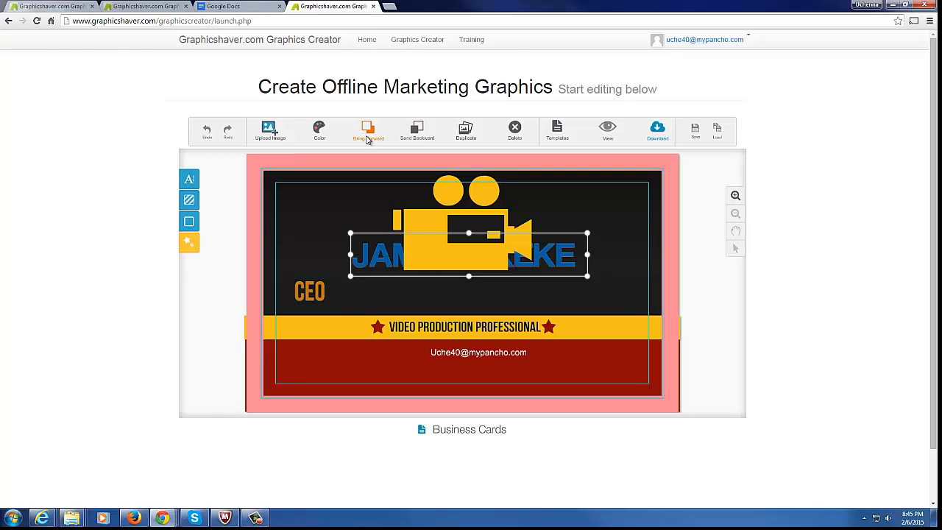
Send the camera icon backward and drag the blue name down just above the yellow banner
click(419, 136)
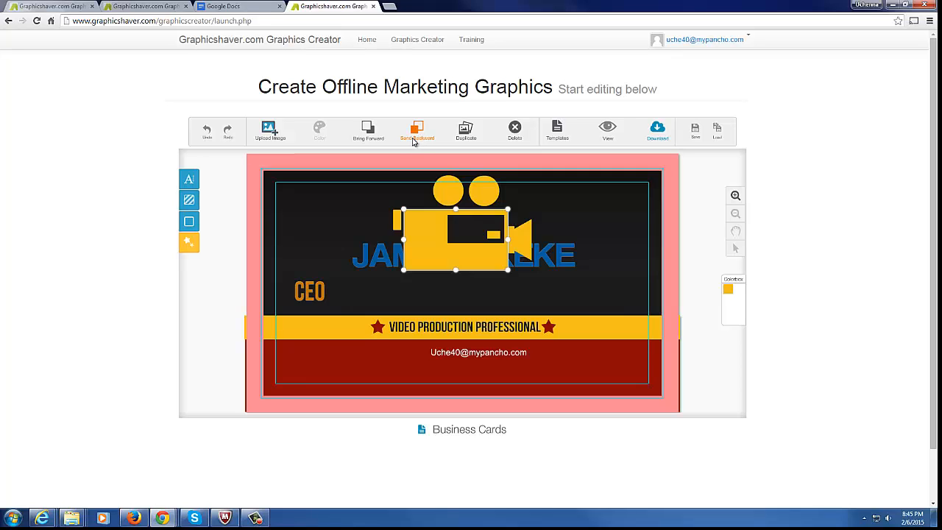
click(414, 139)
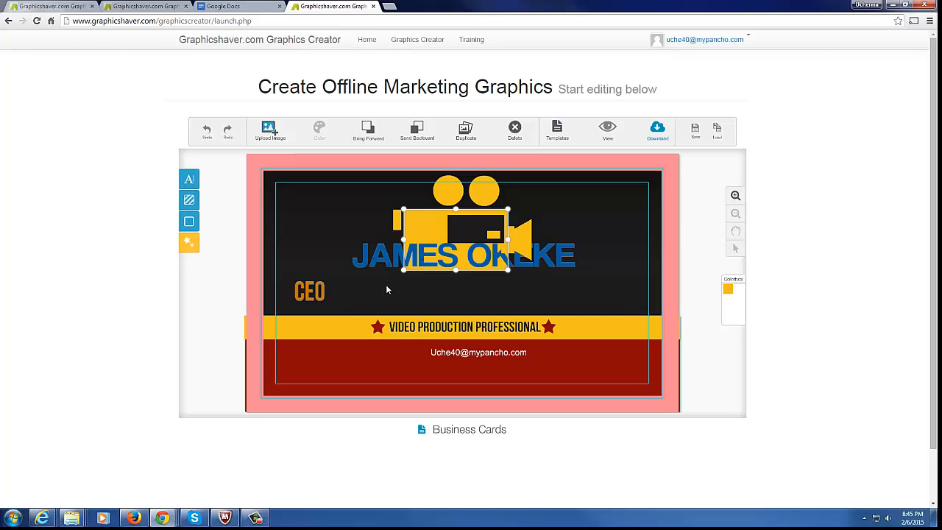
click(383, 260)
drag(380, 260, 385, 297)
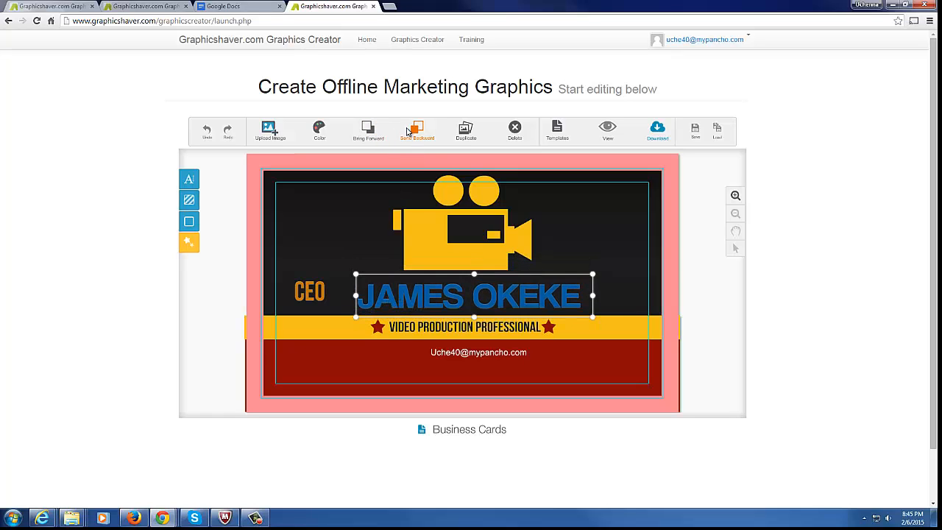
Duplicate the name text, then move and tilt the copy over the camera icon
click(469, 137)
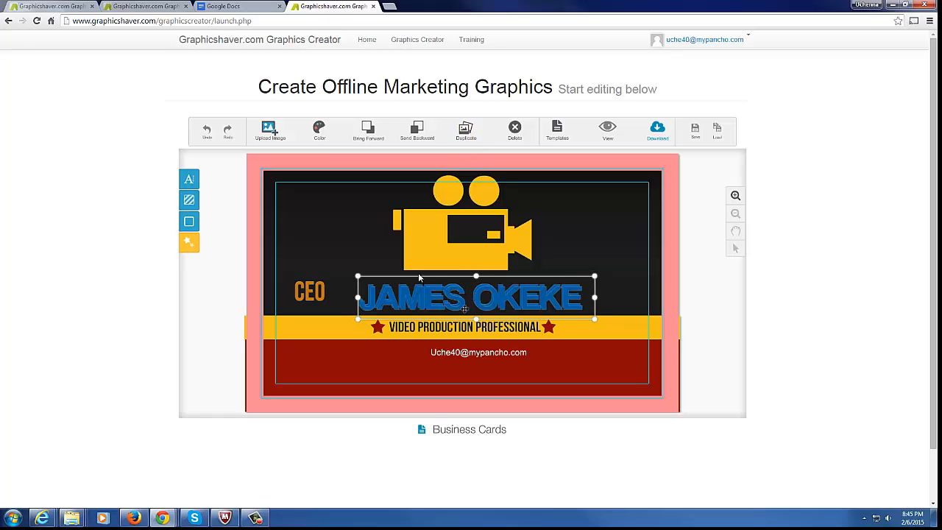
drag(418, 274, 394, 260)
drag(438, 293, 465, 264)
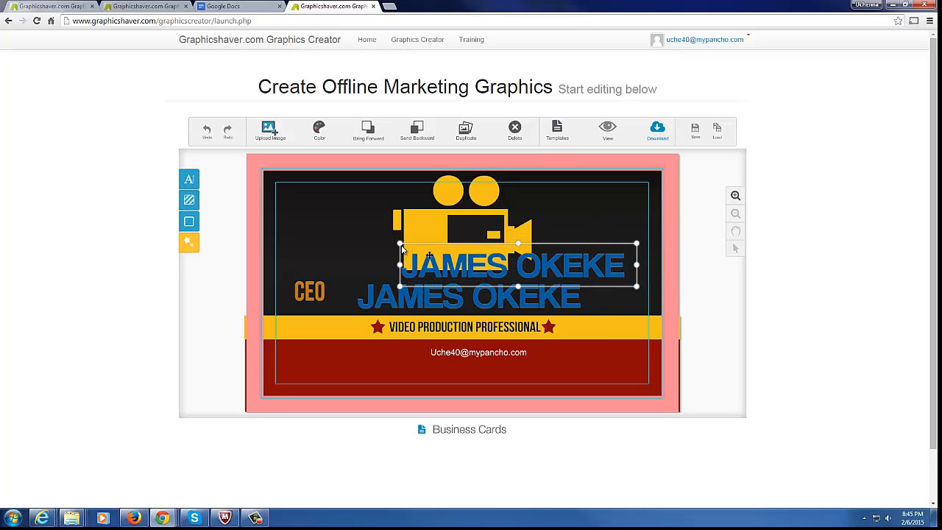
drag(402, 247, 562, 203)
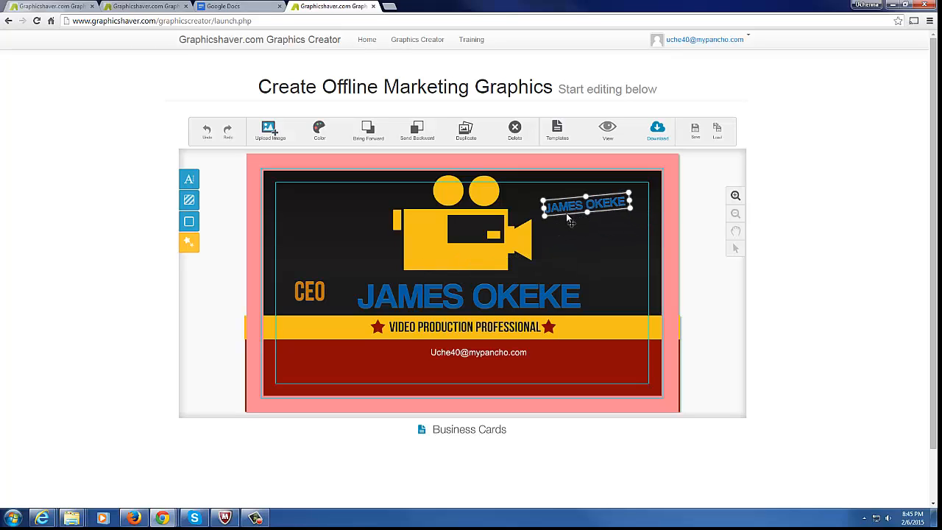
Undo the copy's changes and delete it, leaving a single blue name line
click(207, 137)
click(207, 138)
click(207, 137)
click(207, 137)
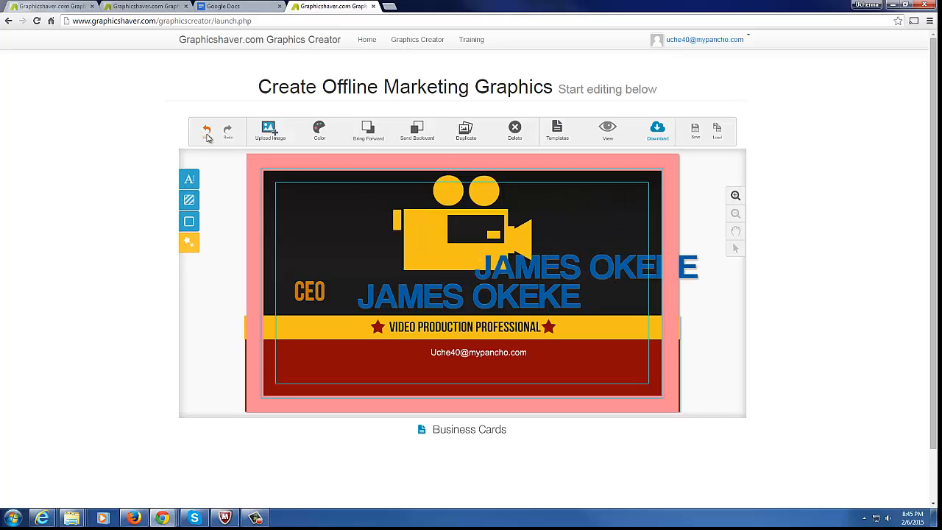
click(206, 138)
click(207, 138)
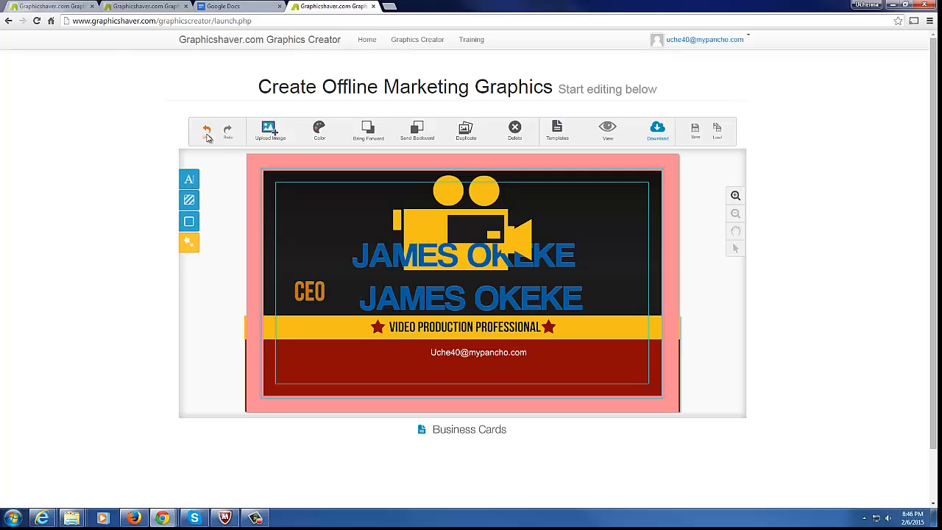
click(207, 138)
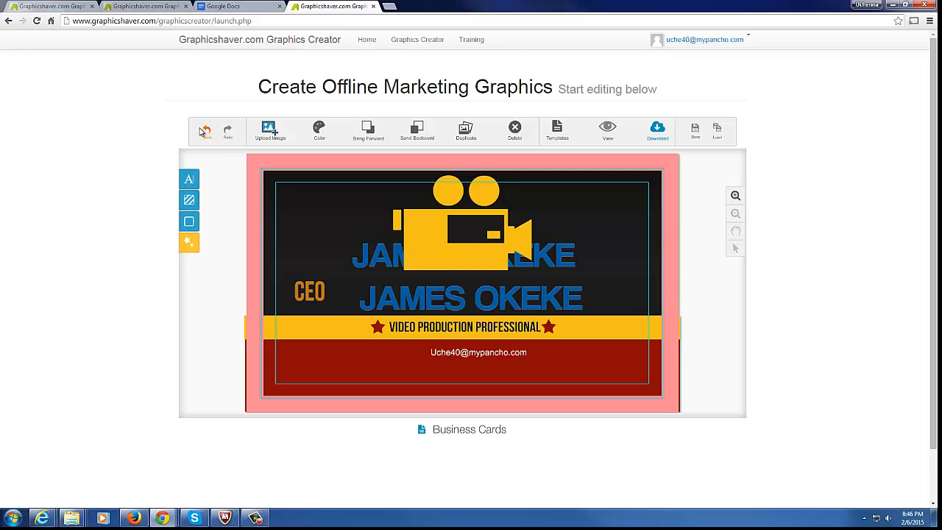
click(207, 138)
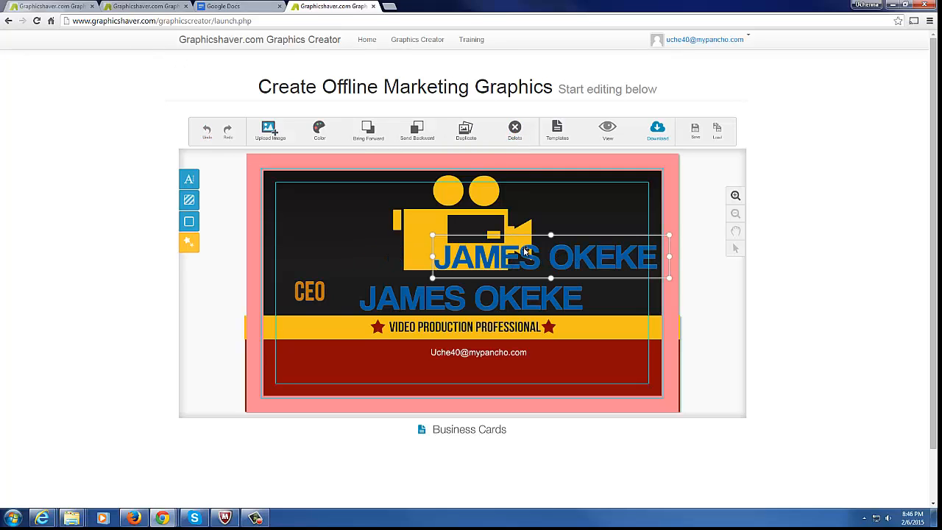
click(515, 131)
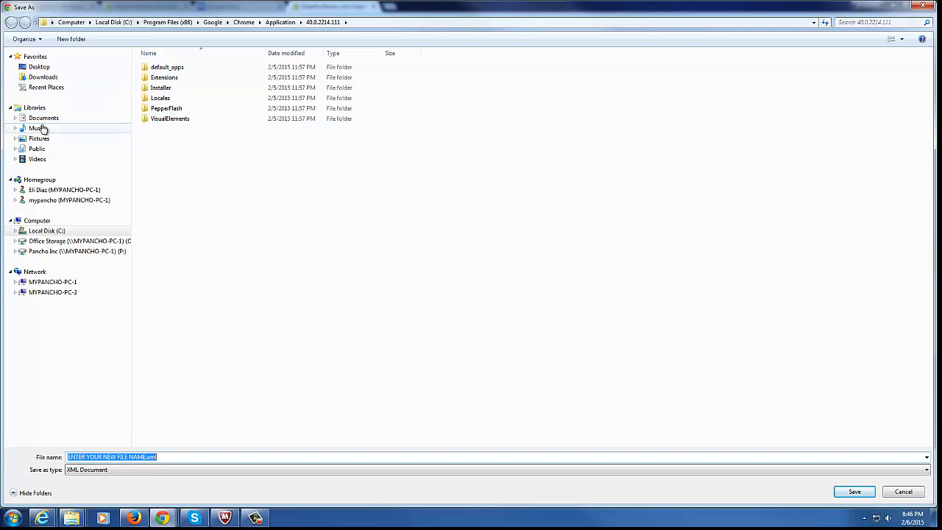
Save the card design as bizcard.xml in the Documents library
click(46, 119)
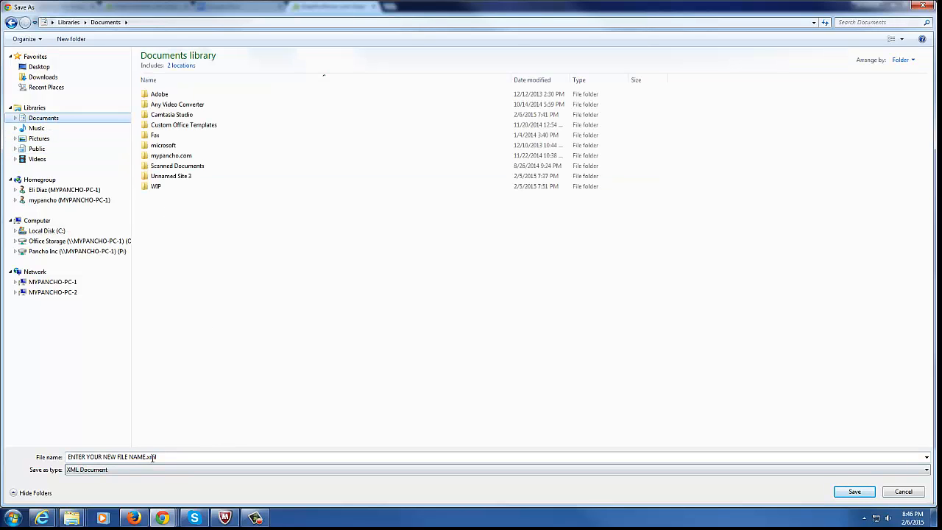
click(146, 457)
click(146, 457)
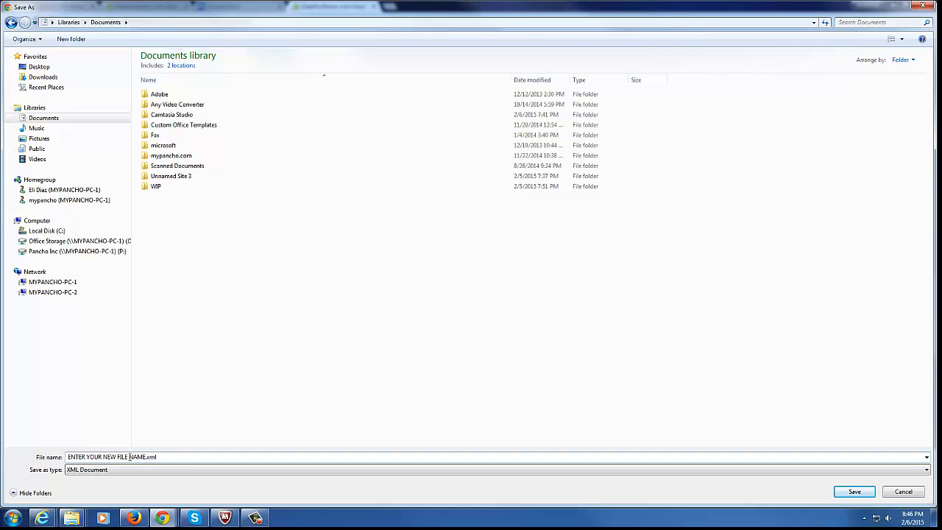
drag(130, 457, 68, 457)
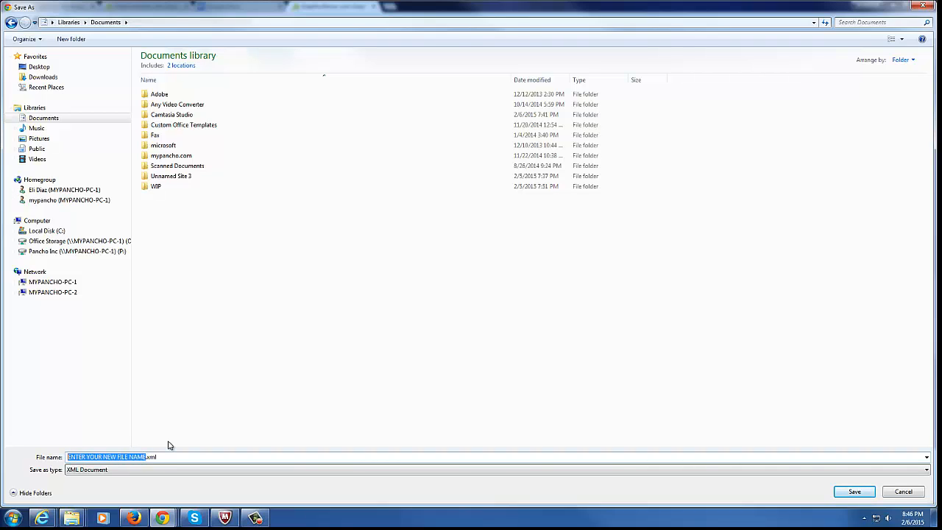
text(bizcard)
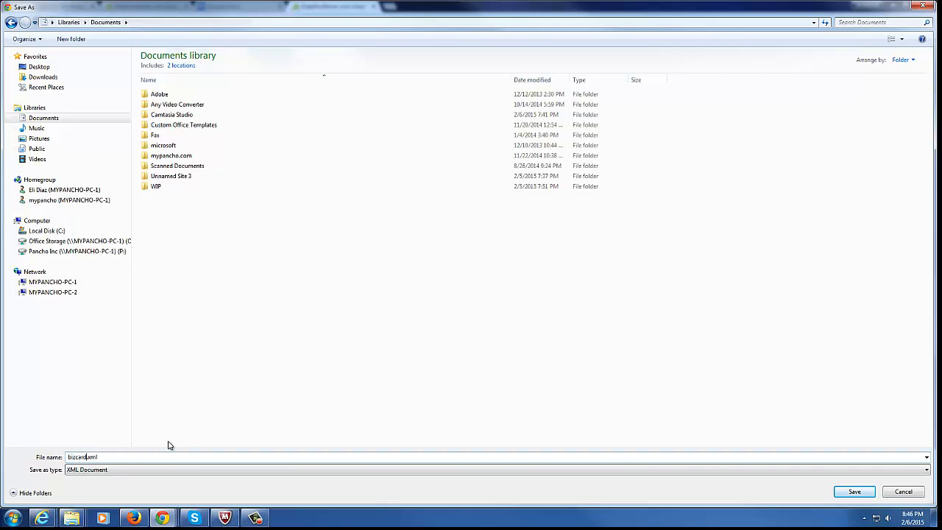
click(854, 493)
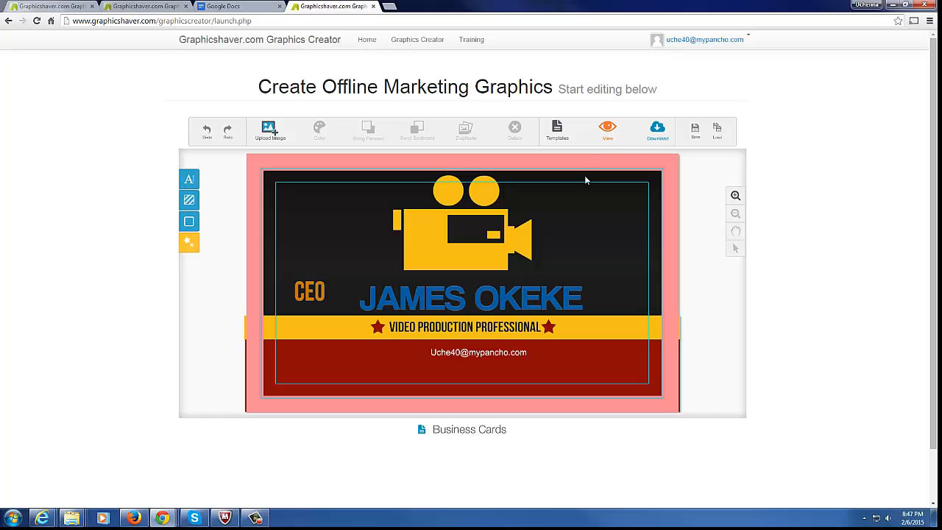
Reload bizcard.xml from Documents and select the camera body shape on the card
click(716, 129)
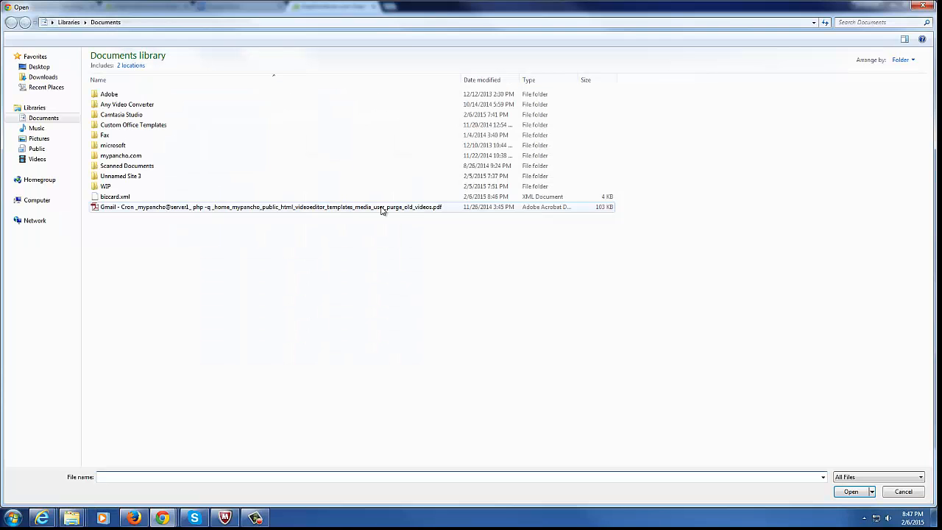
click(118, 199)
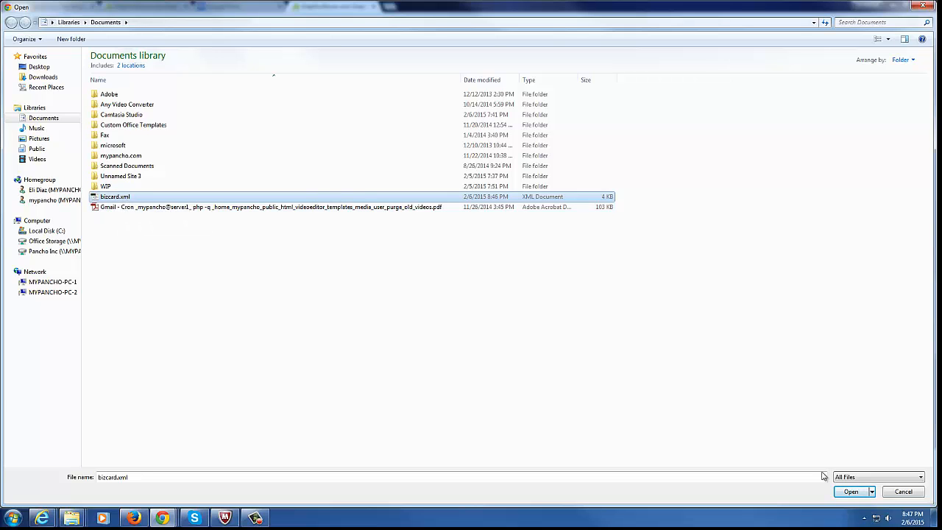
click(850, 492)
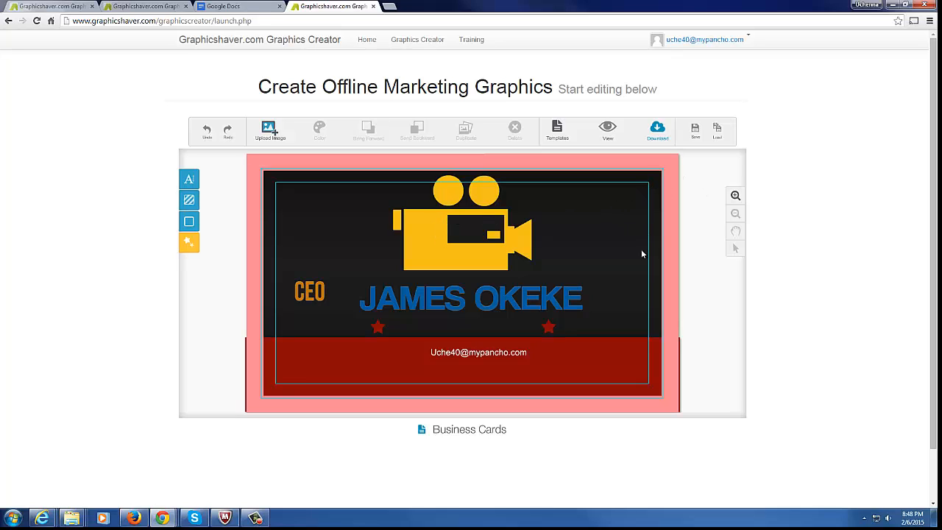
click(492, 256)
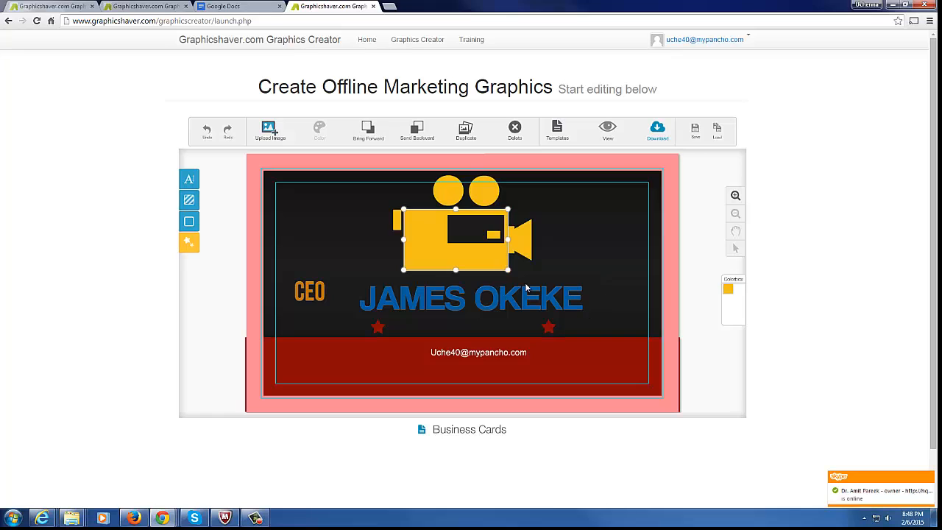
Open the template chooser, then return to the account page
click(556, 133)
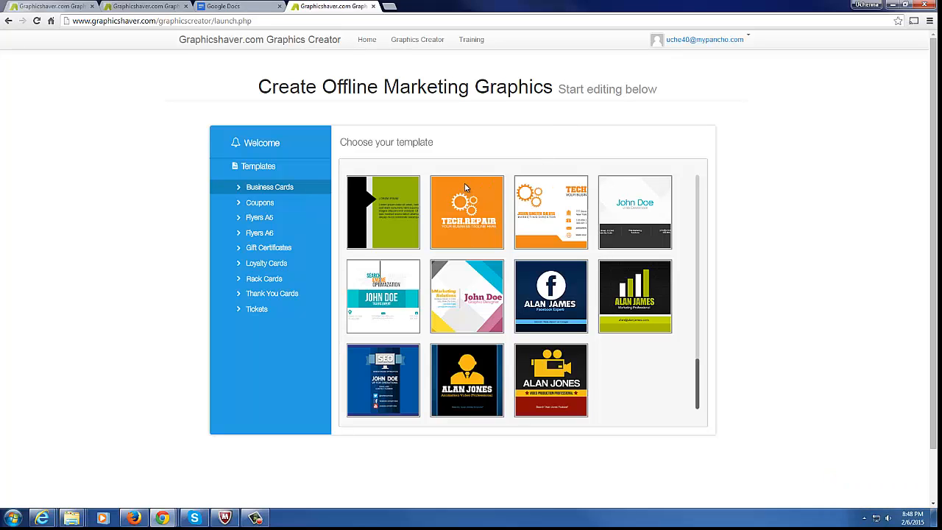
click(8, 21)
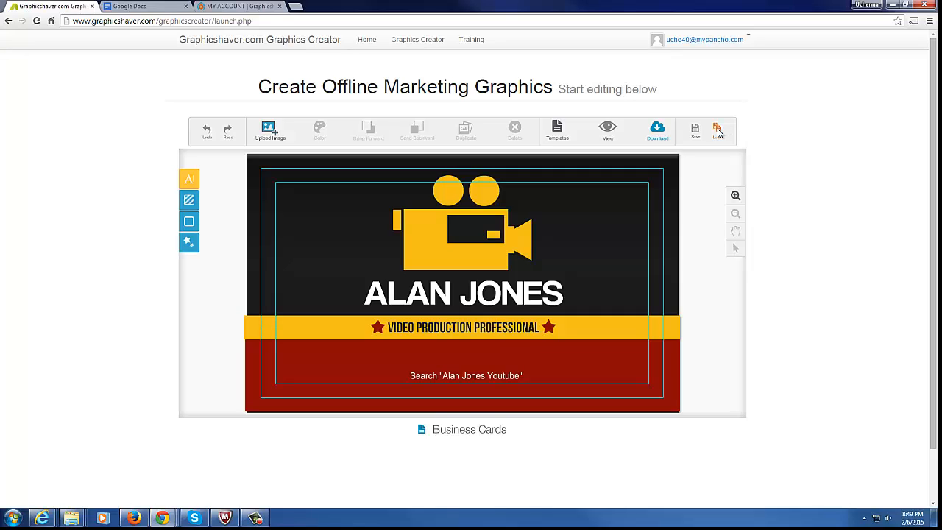
click(608, 133)
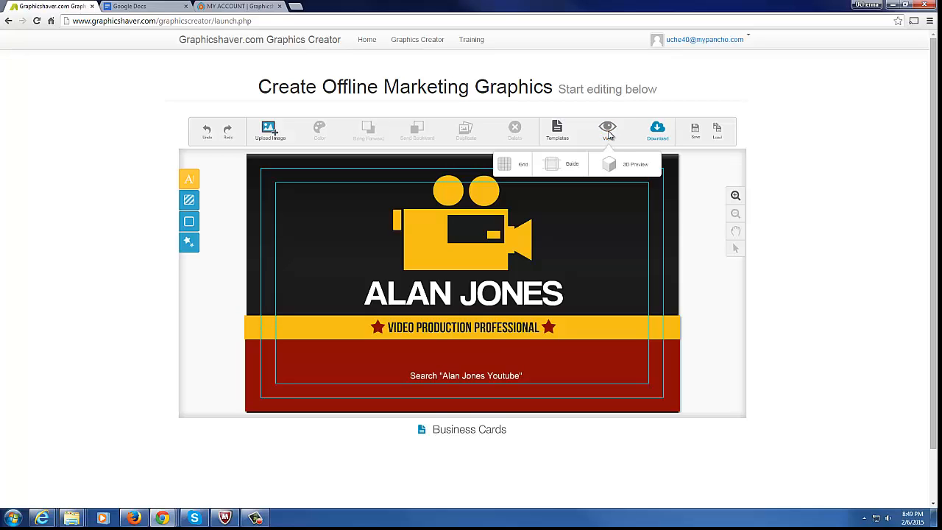
click(633, 166)
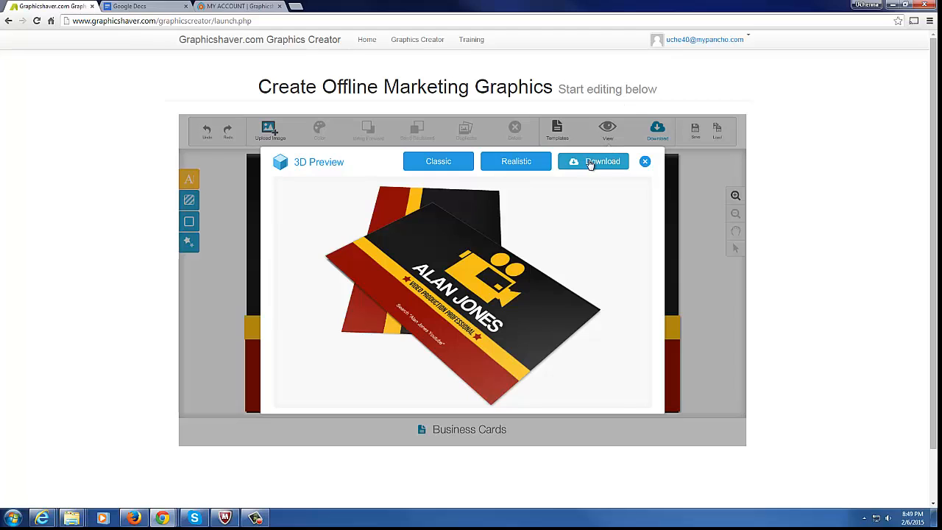
click(517, 166)
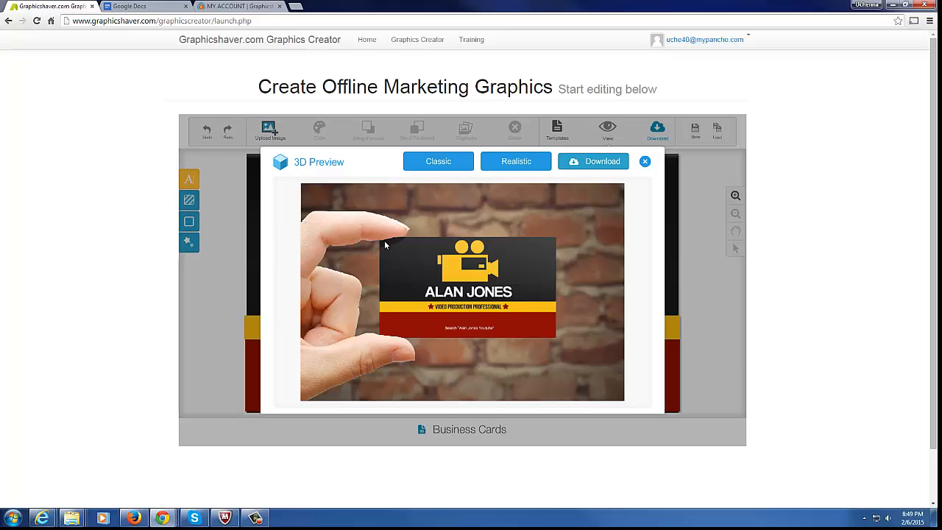
click(445, 167)
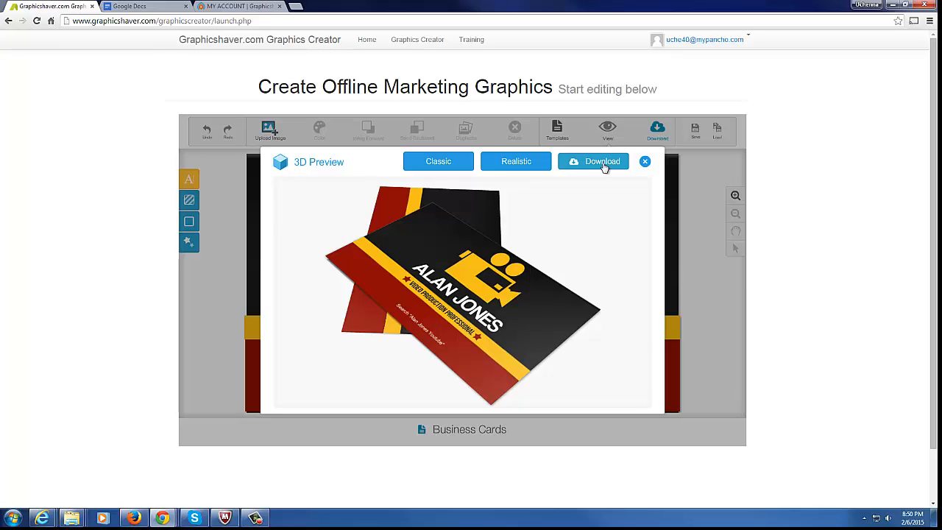
click(644, 162)
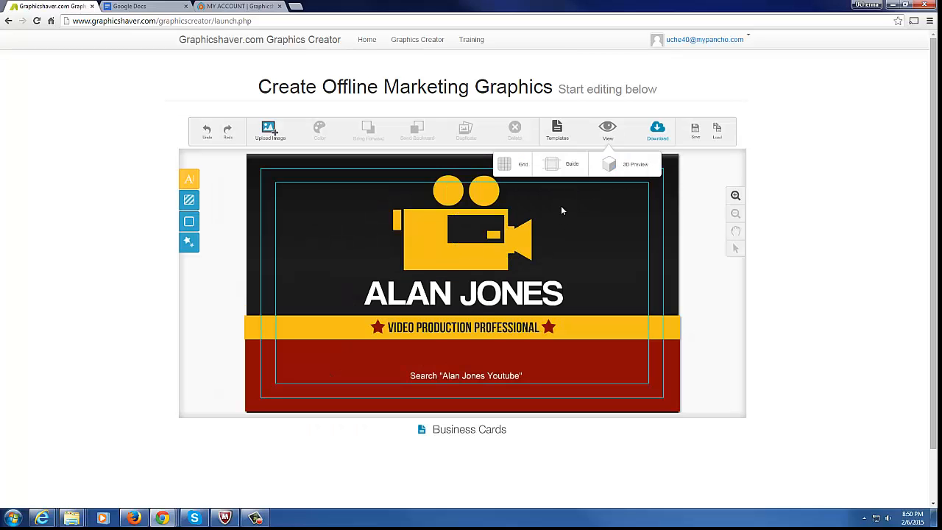
Turn the View grid on and off again, then uncheck Guide to hide the cyan guides
click(518, 164)
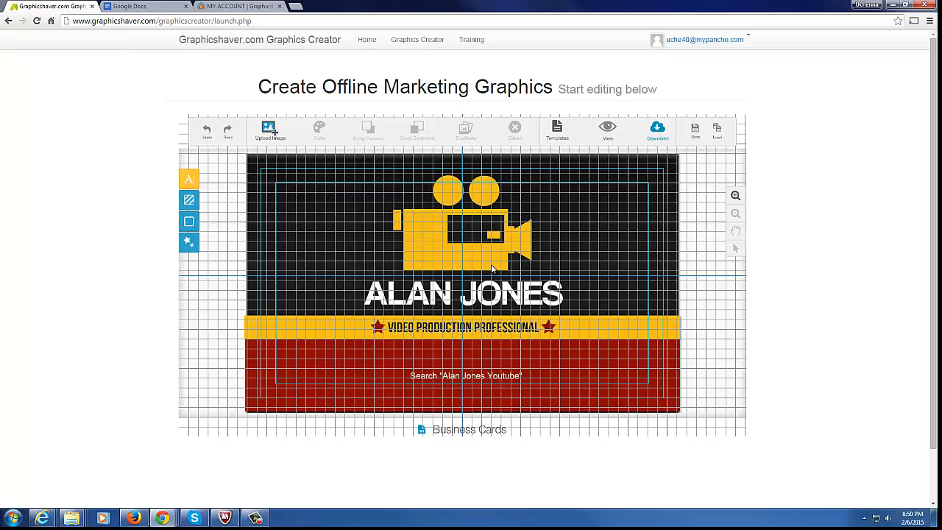
click(597, 140)
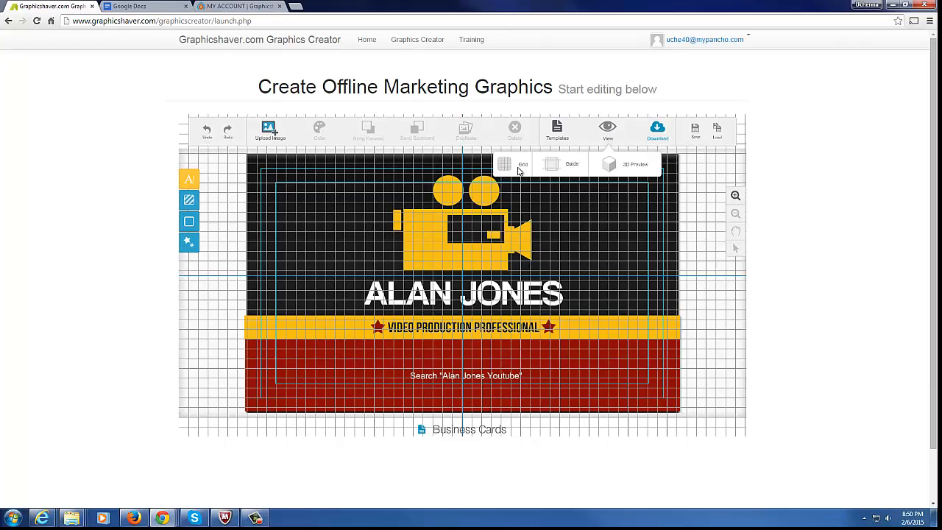
click(518, 169)
click(597, 144)
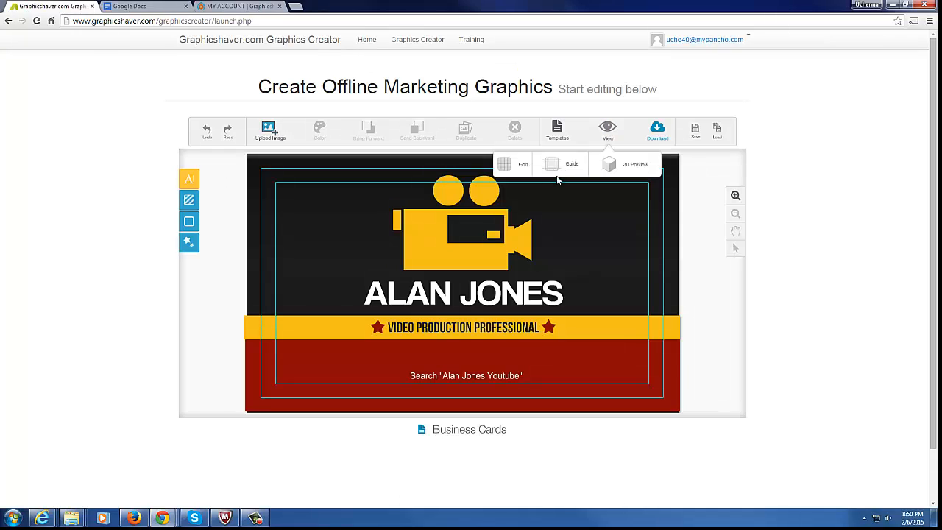
click(569, 169)
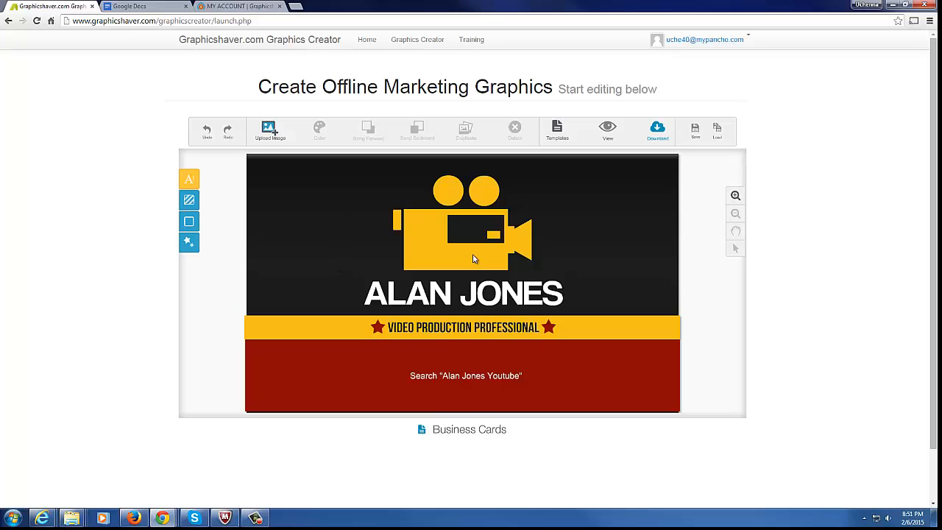
Zoom in and out on the card, then pan the view with the hand tool
click(735, 196)
click(735, 197)
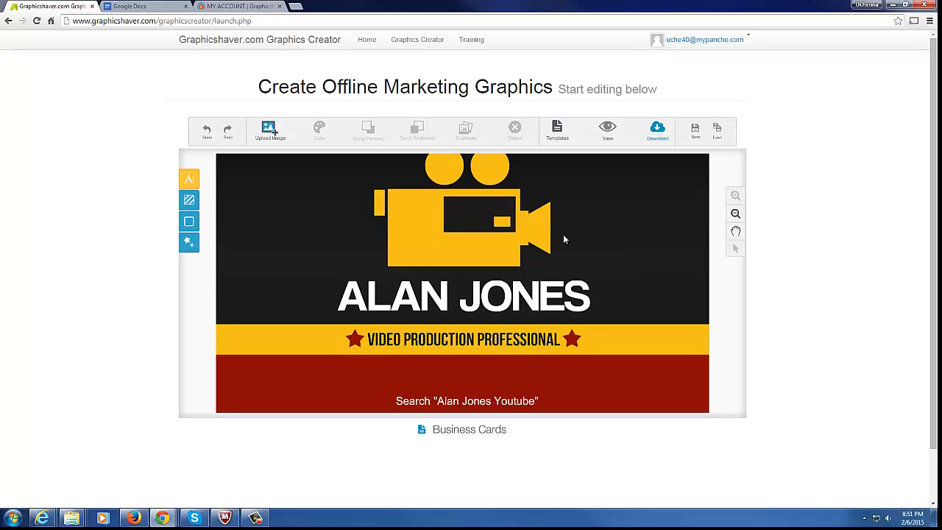
click(735, 213)
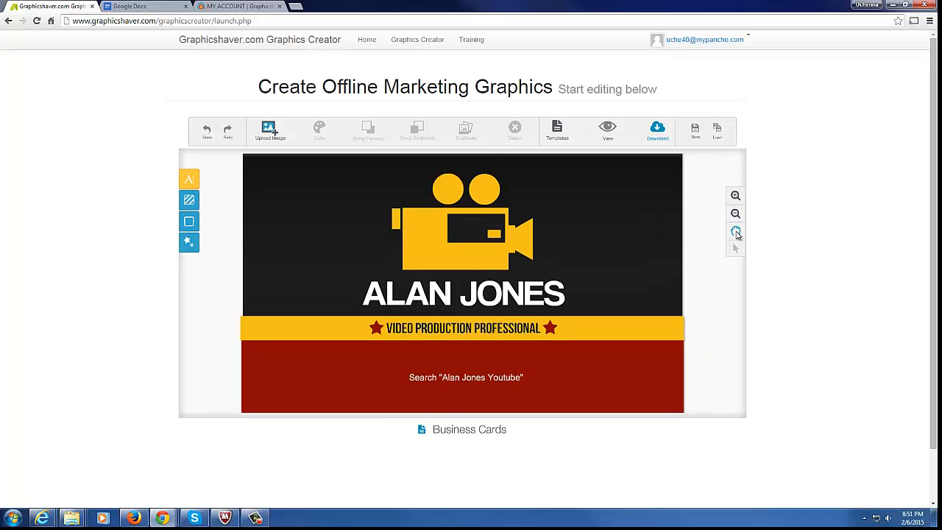
click(735, 233)
drag(428, 254, 349, 268)
drag(483, 275, 549, 269)
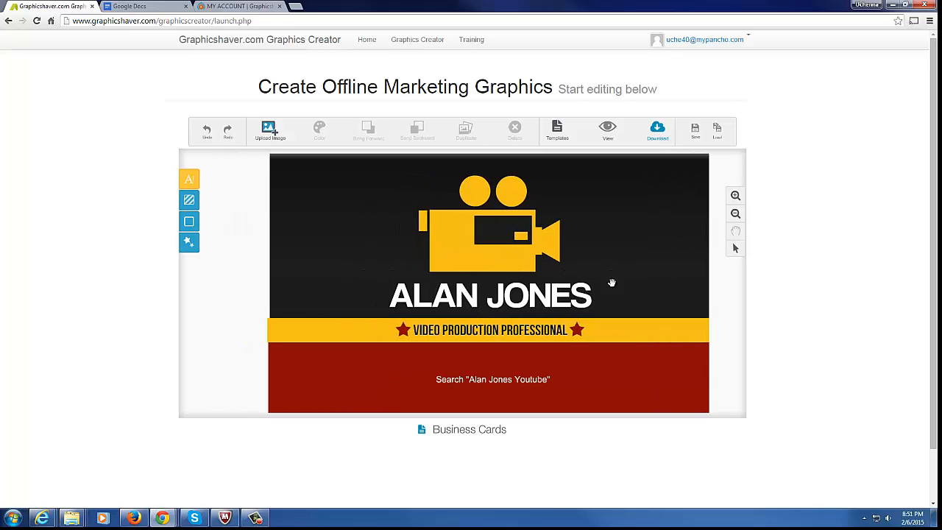
drag(408, 273, 353, 274)
drag(469, 307, 477, 306)
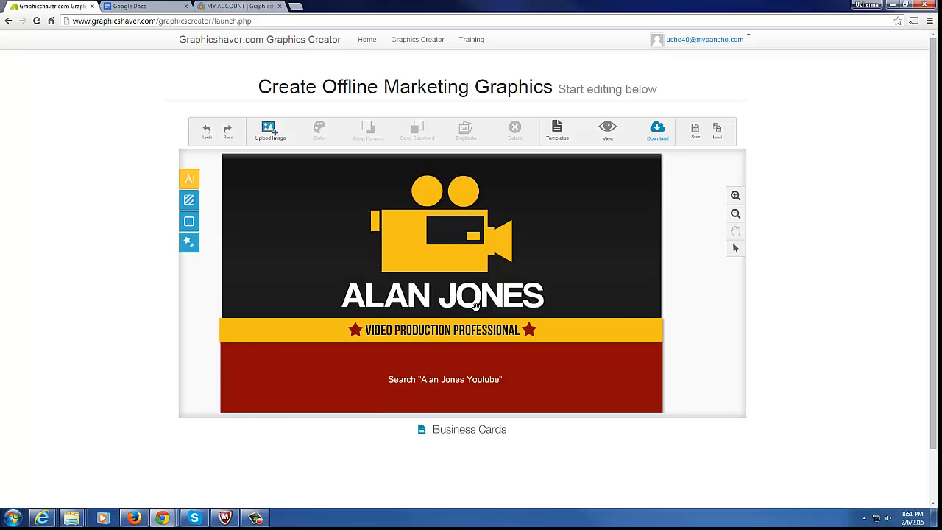
With the select arrow, pick the camera shapes and nudge the right reel slightly right
click(735, 248)
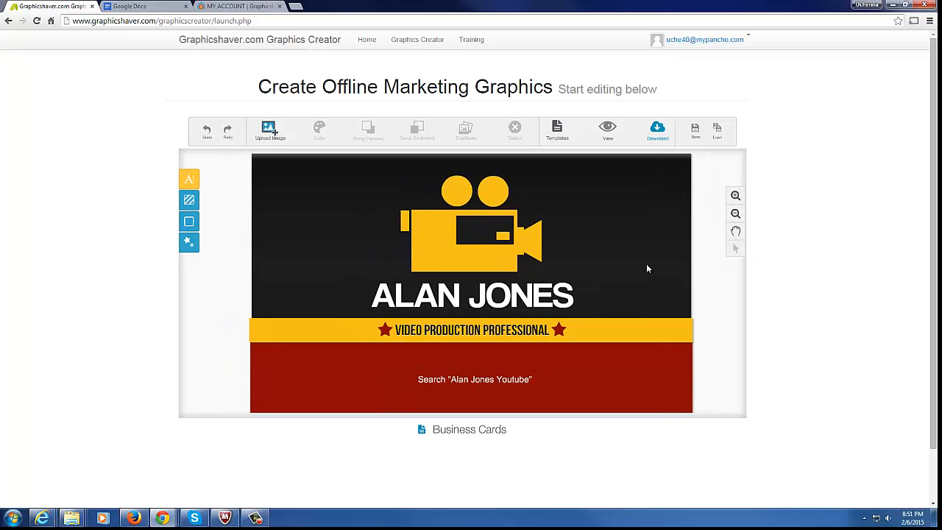
click(426, 265)
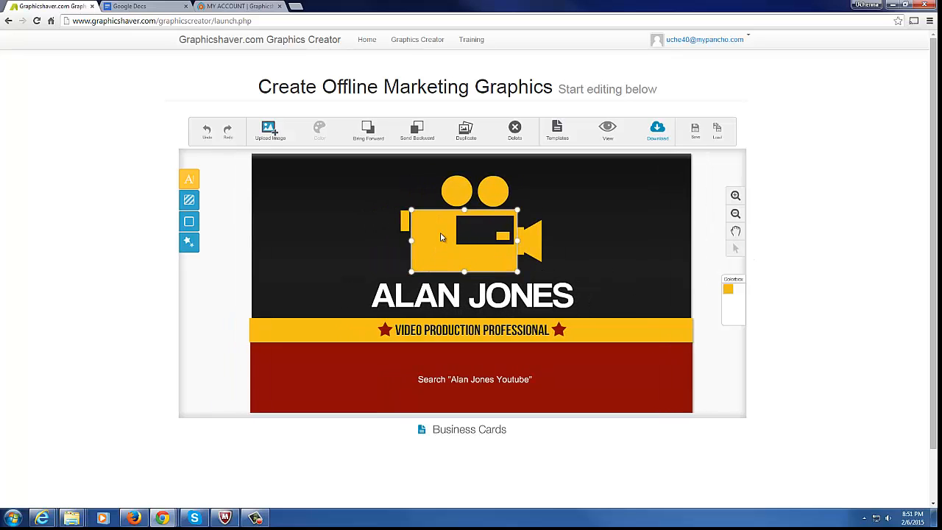
click(462, 197)
click(496, 192)
mouse_move(498, 190)
mouse_down()
mouse_move(599, 195)
mouse_move(503, 200)
mouse_up()
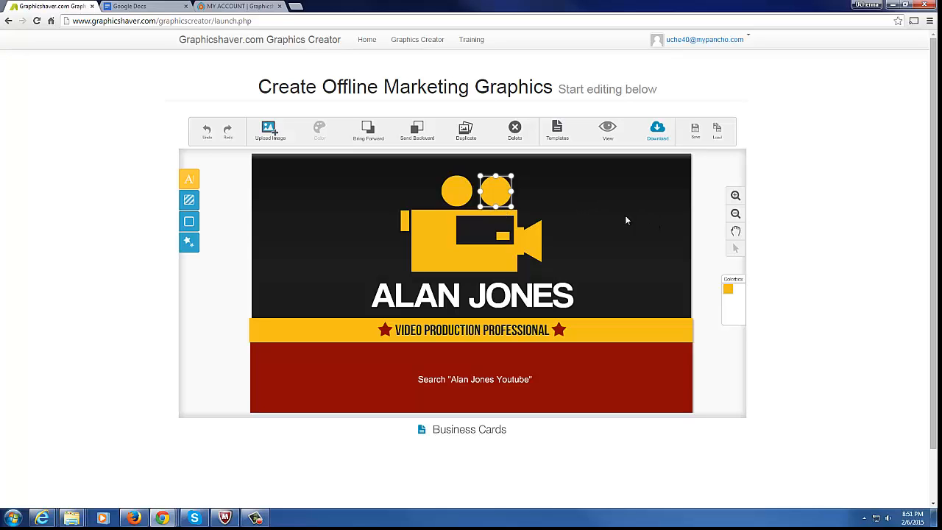
Export the card as iop.png in Documents and check it in Windows Photo Viewer
click(537, 189)
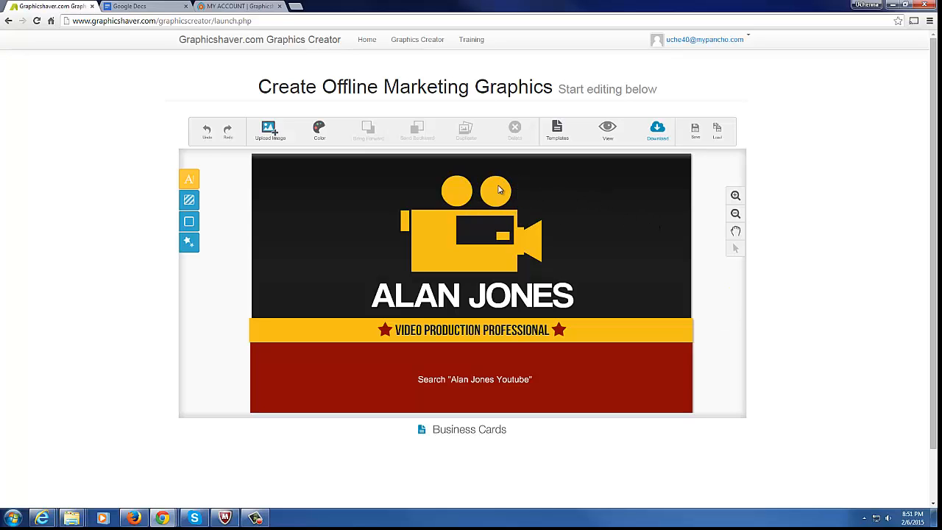
click(657, 133)
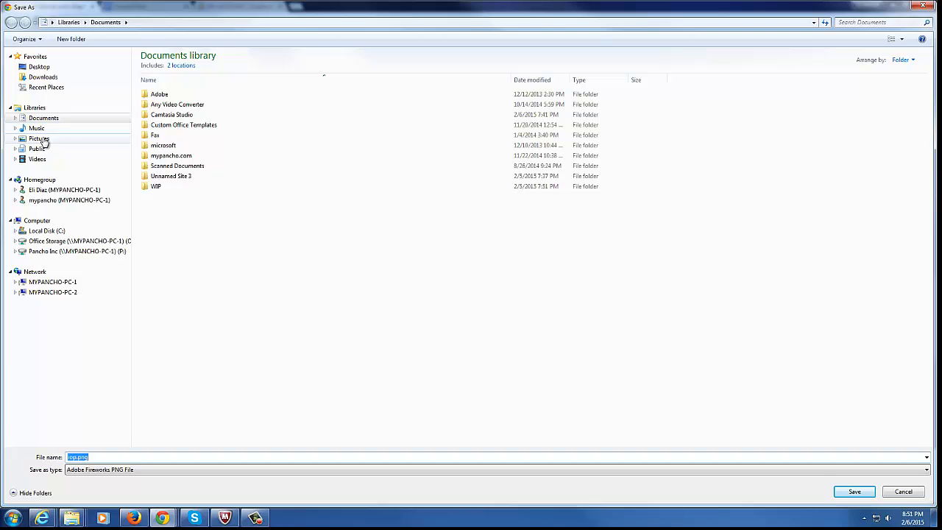
click(848, 494)
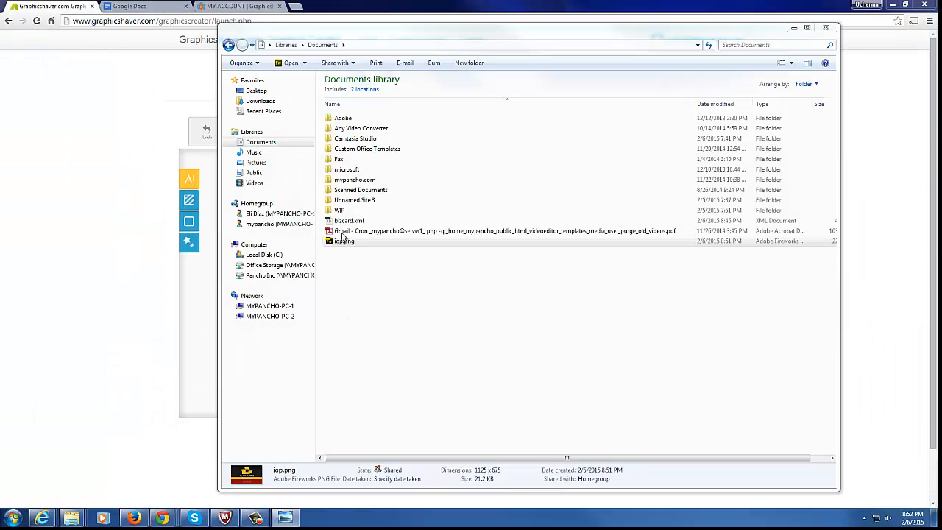
click(343, 241)
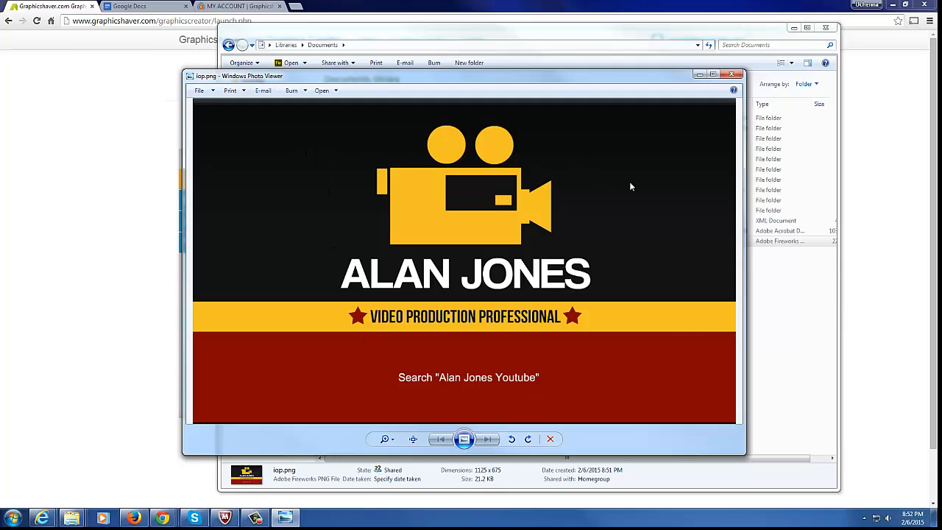
click(732, 74)
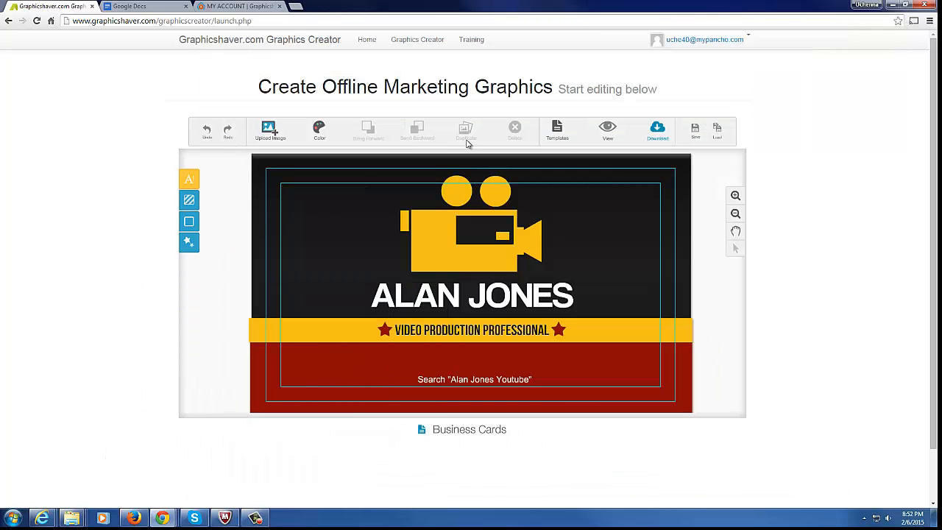
Load the orange TECH.REPAIR business card from the Templates chooser
click(565, 139)
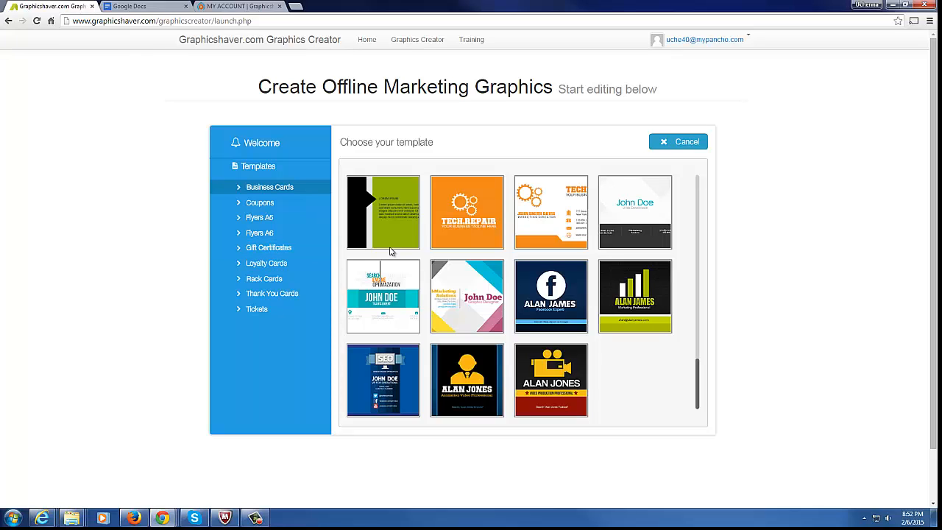
click(262, 249)
click(480, 216)
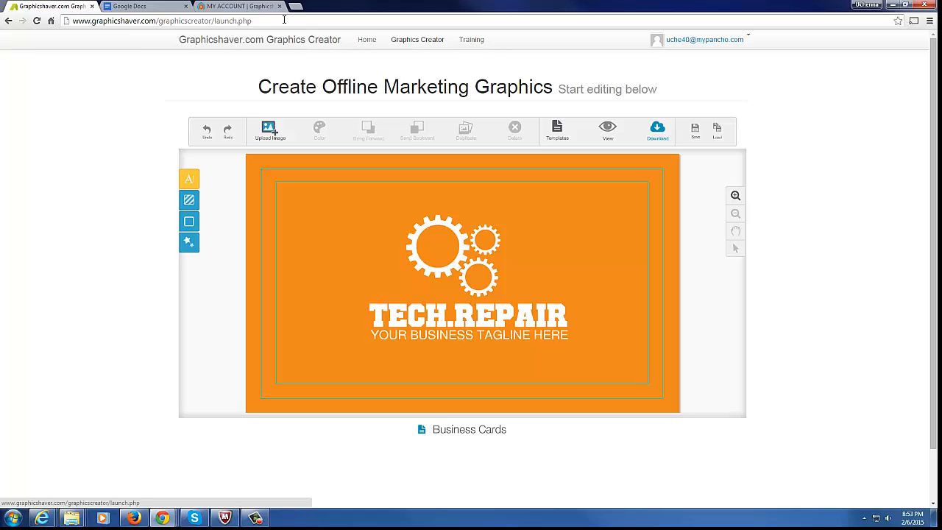
Switch to the MY ACCOUNT tab and open SUPPORT > TUTORIALS
click(241, 8)
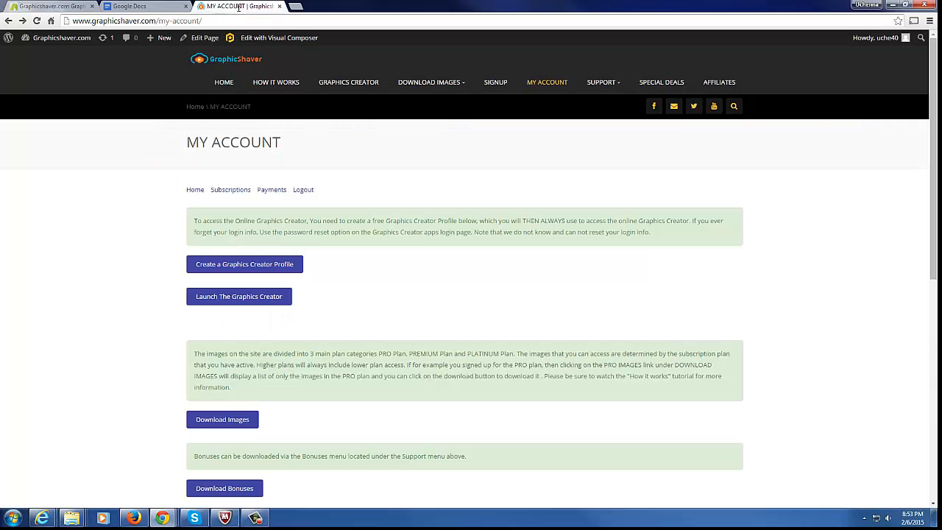
mouse_move(606, 88)
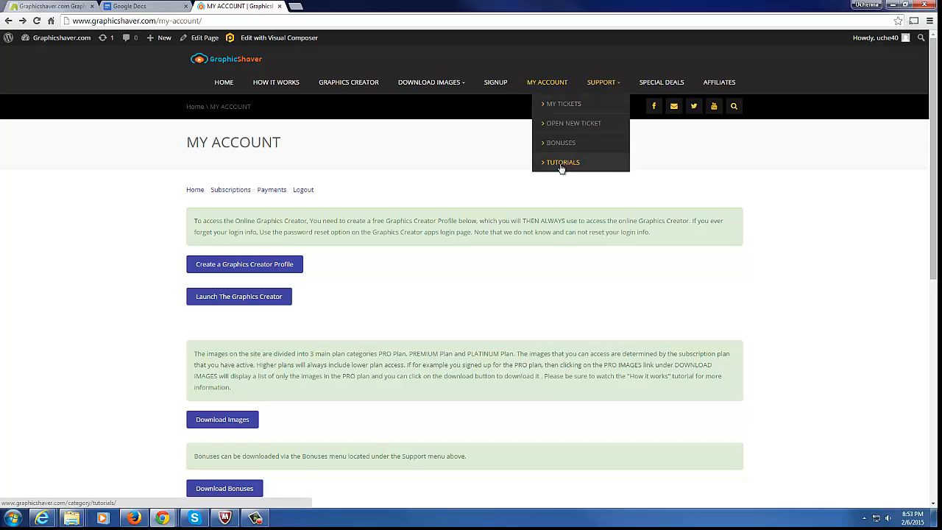
click(561, 166)
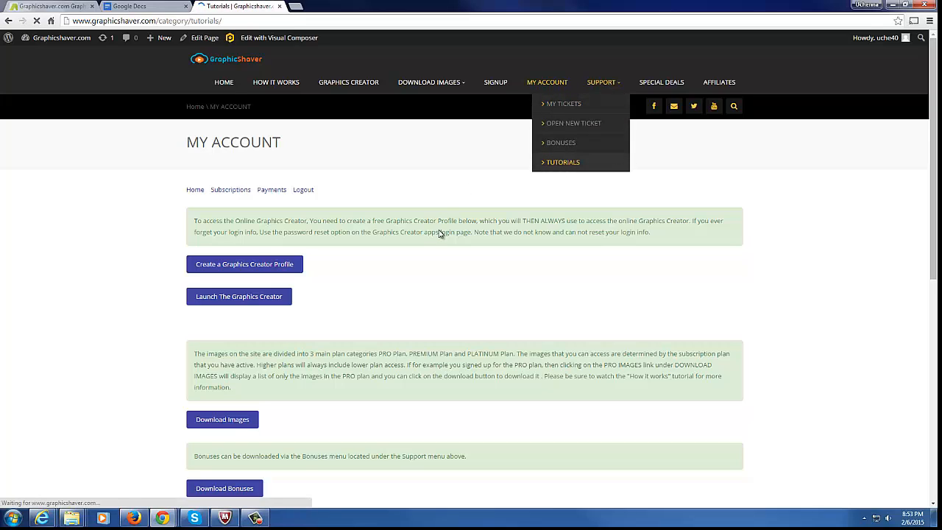